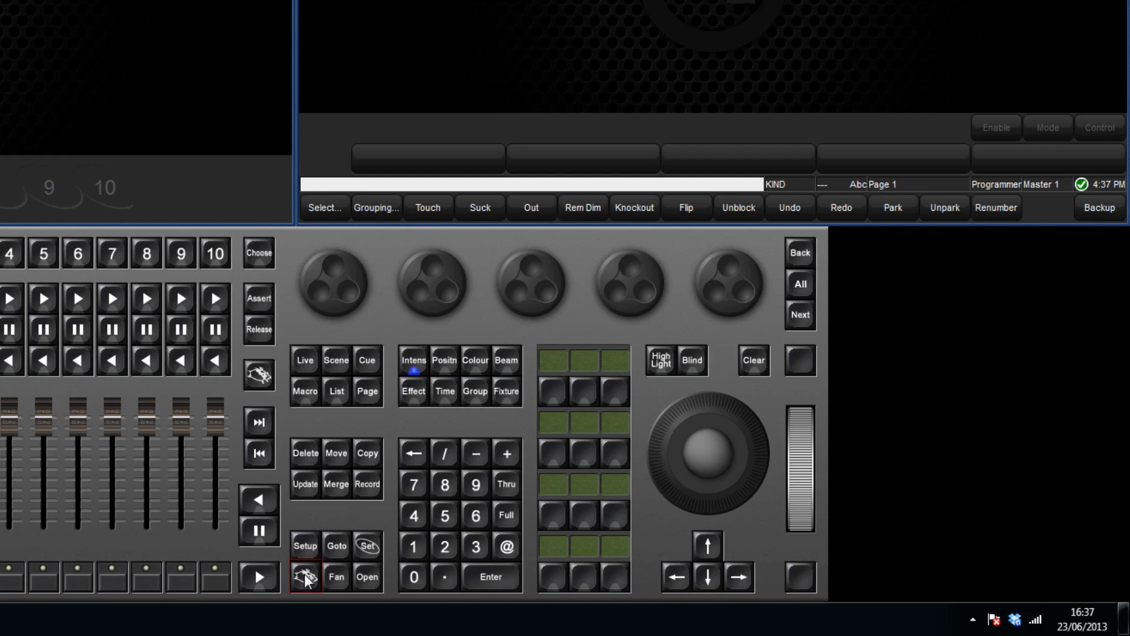
- Toggle the keys into command mode and back into Kind mode
click(487, 580)
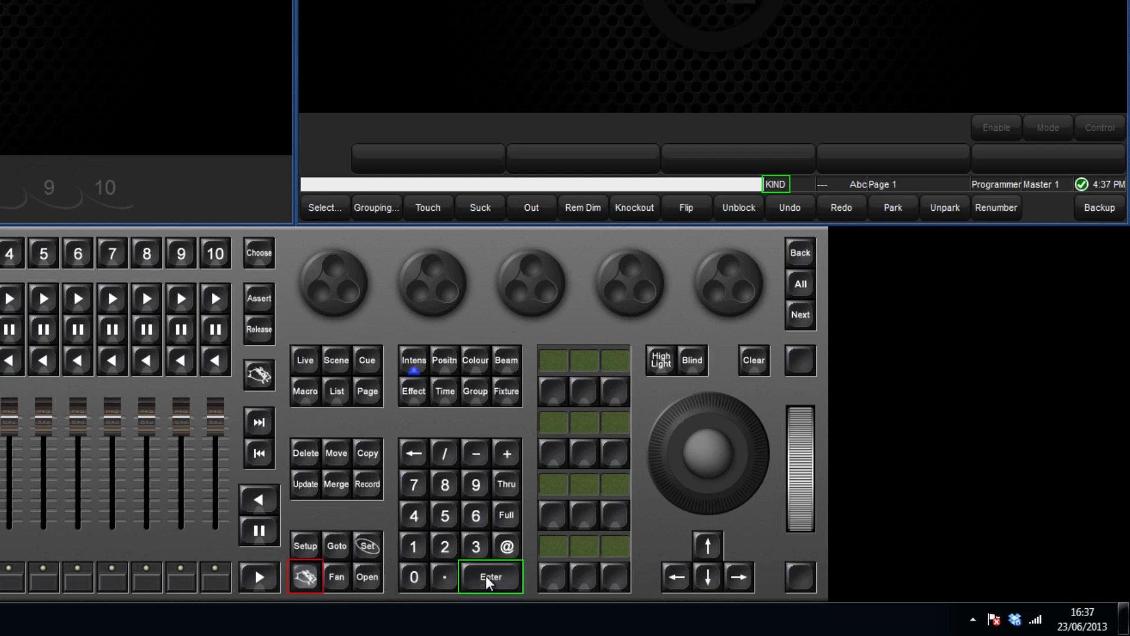
click(486, 576)
click(485, 576)
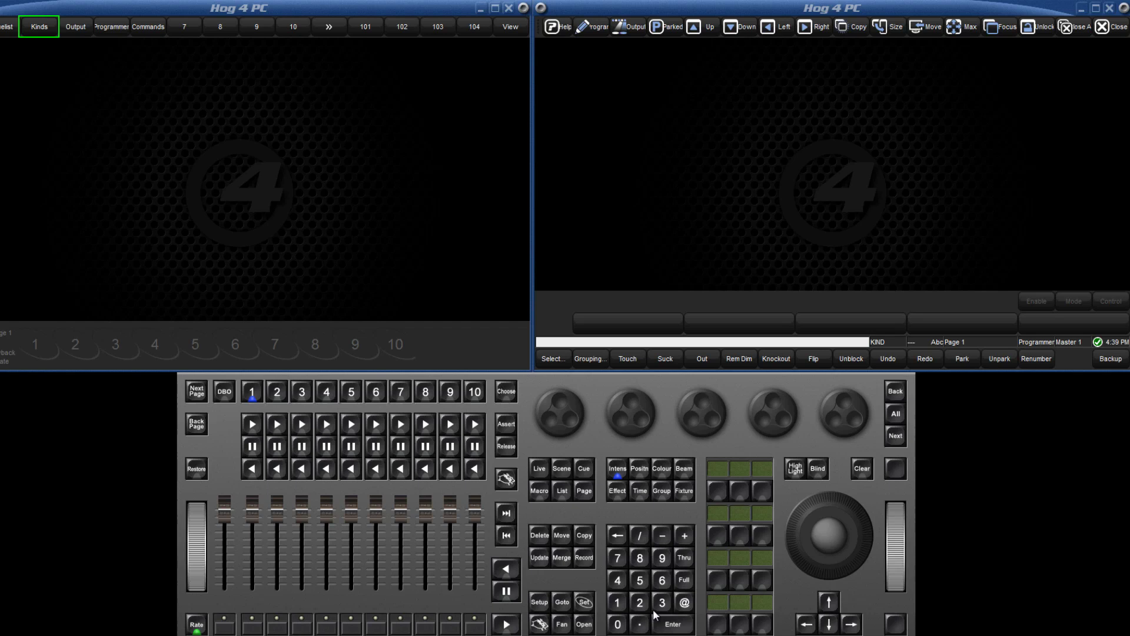
- Open the Kinds directory window listing the seven default kinds
click(583, 623)
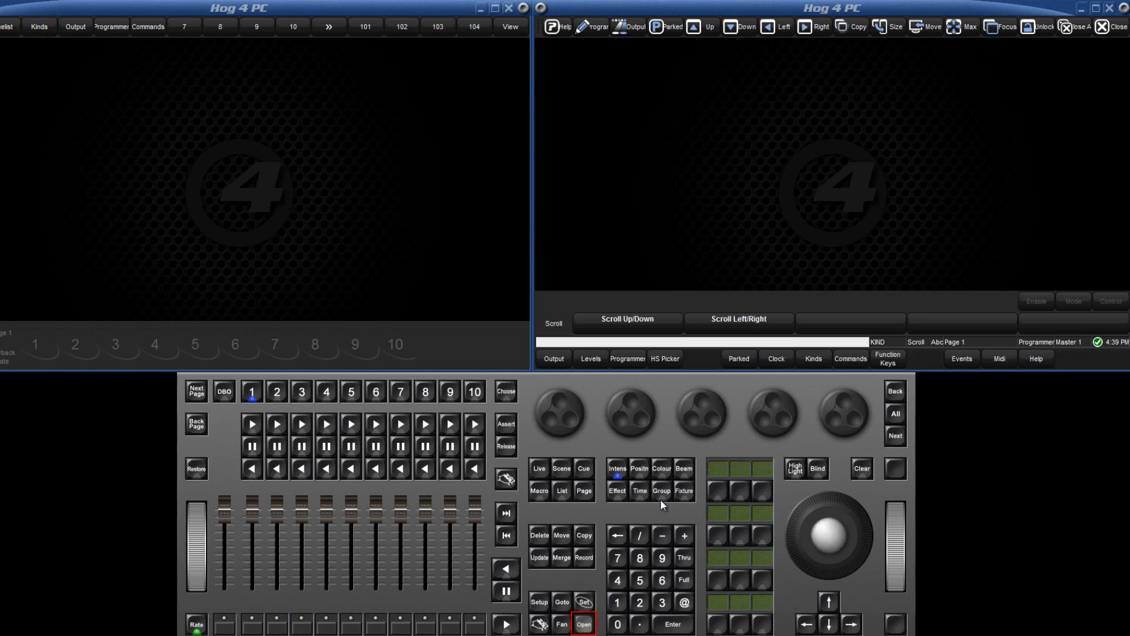
click(811, 360)
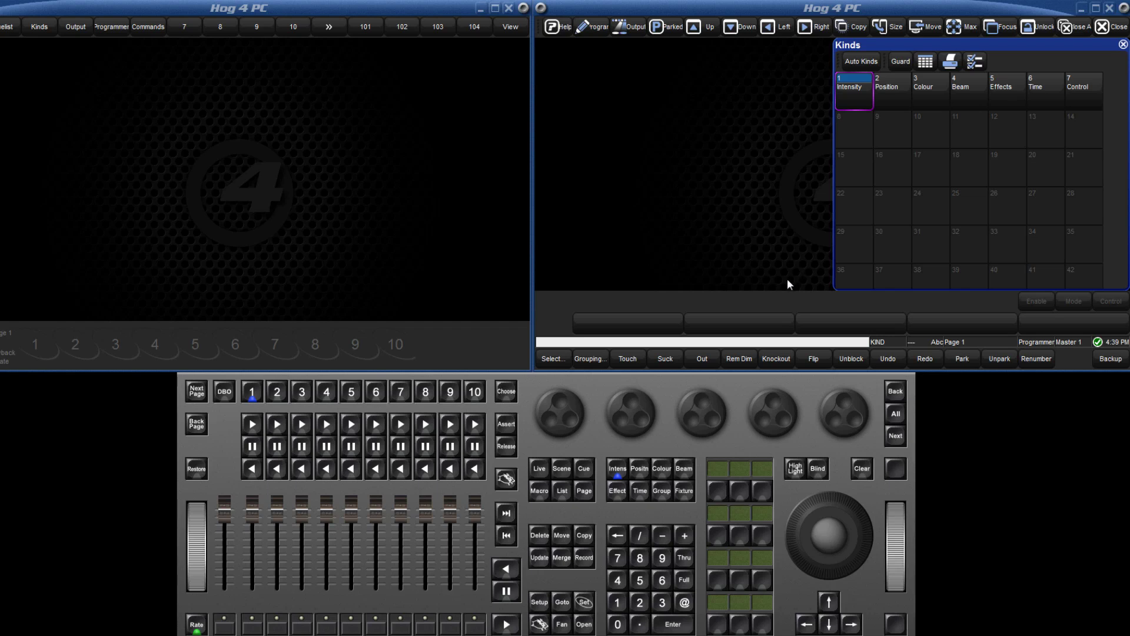
- Record a new kind into empty slot 8 and name it 'Gobo'
click(585, 561)
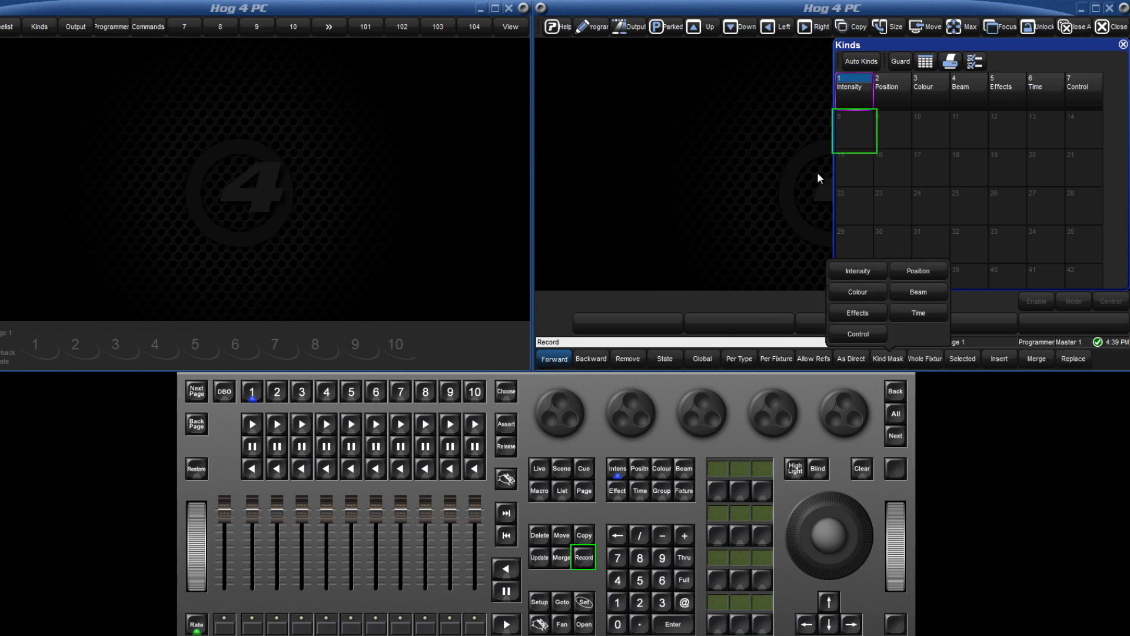
click(851, 139)
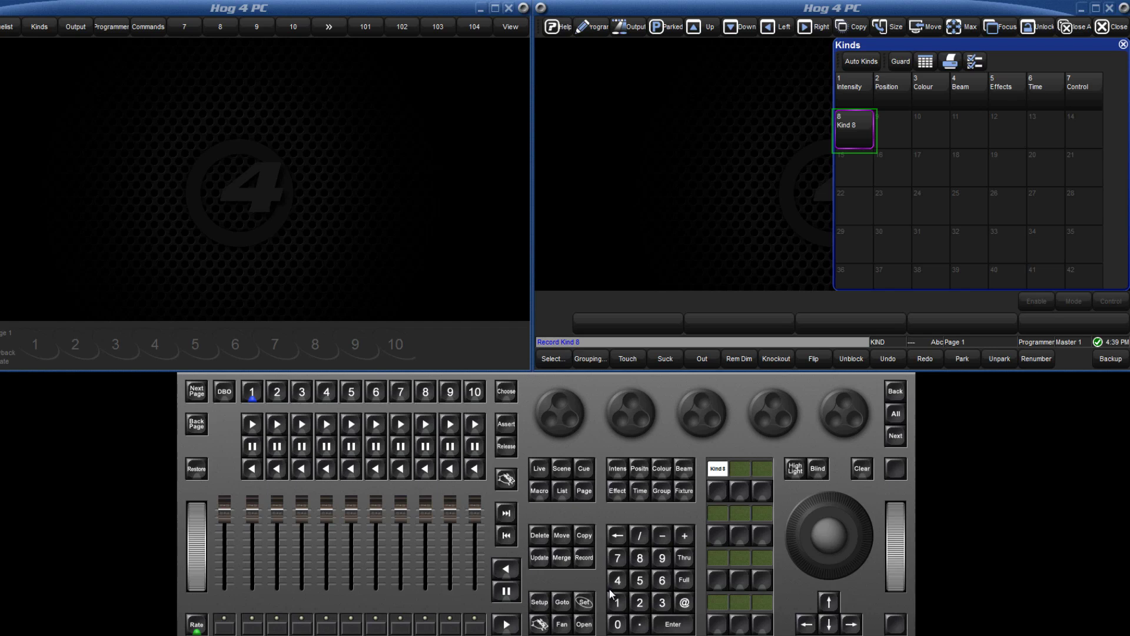
click(585, 603)
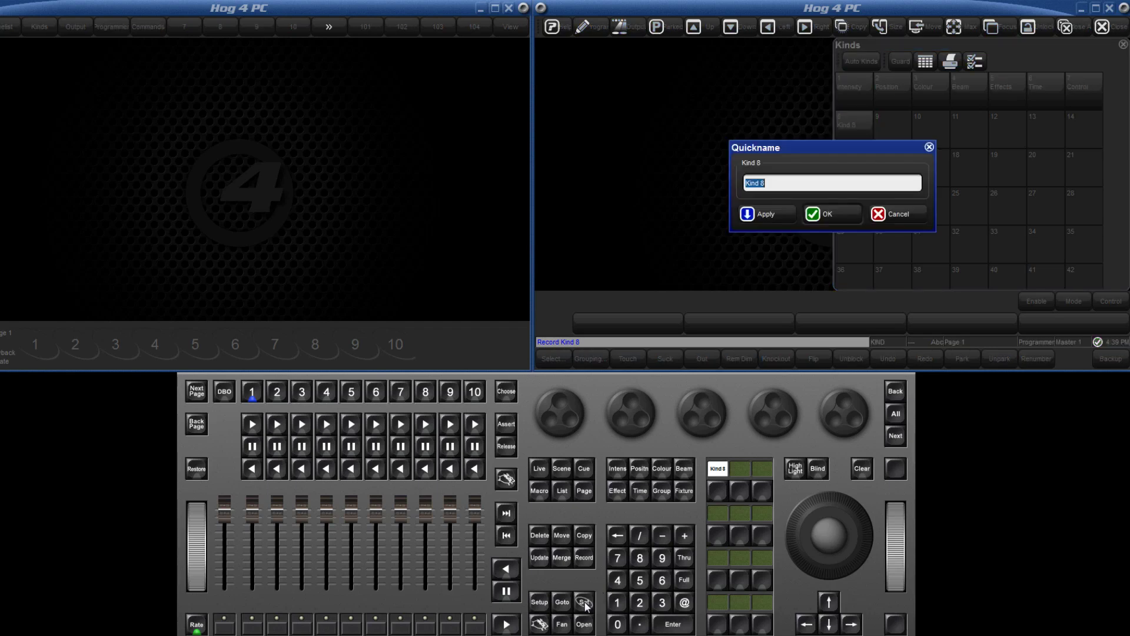
text(Go)
text(bo)
key(Return)
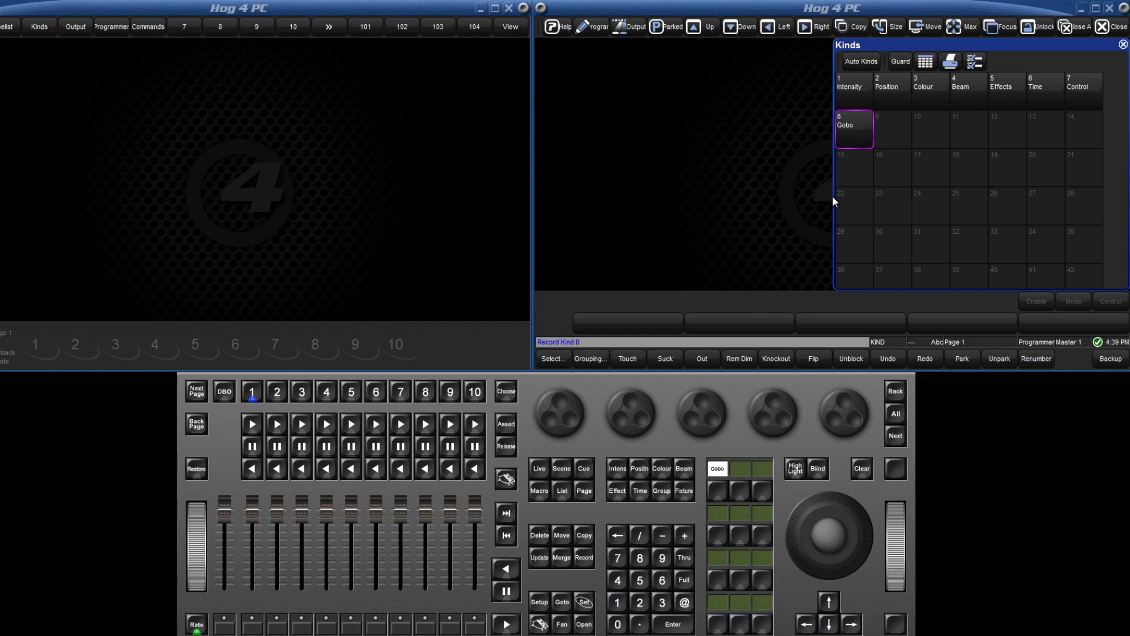
- In list view, give the Gobo kind a blue colour, then return to grid view
click(929, 62)
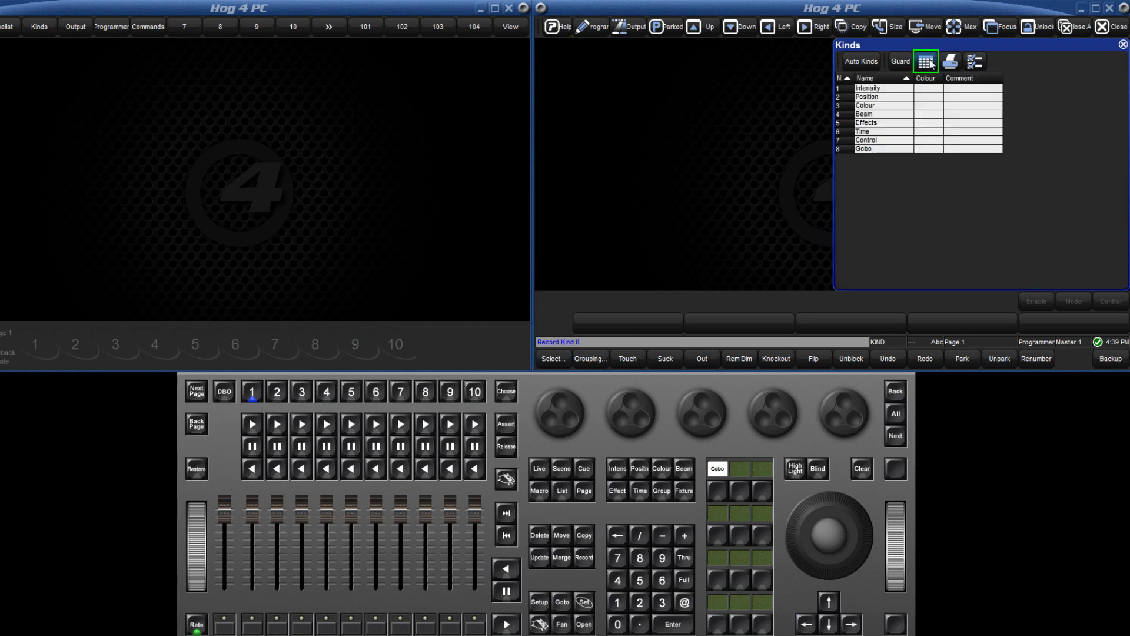
click(928, 150)
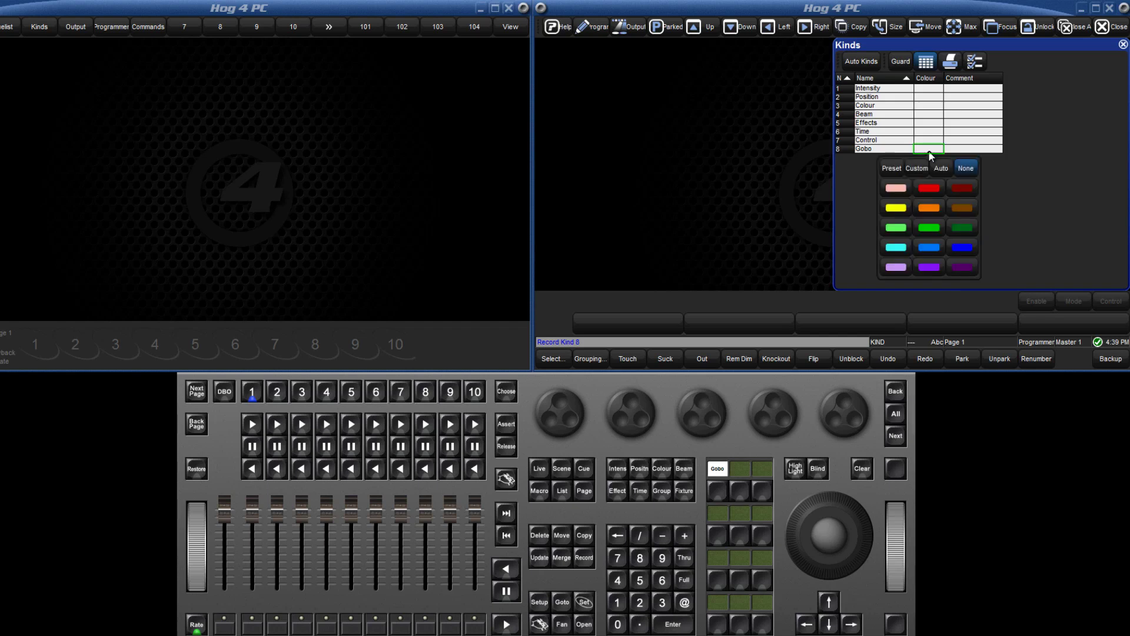
click(936, 246)
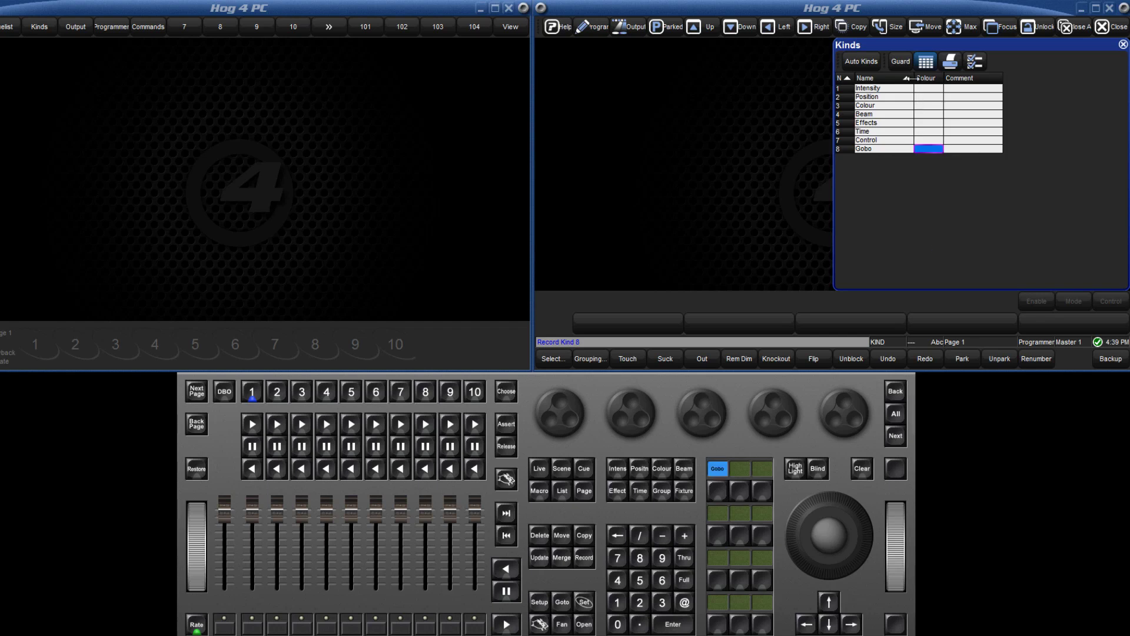
click(919, 61)
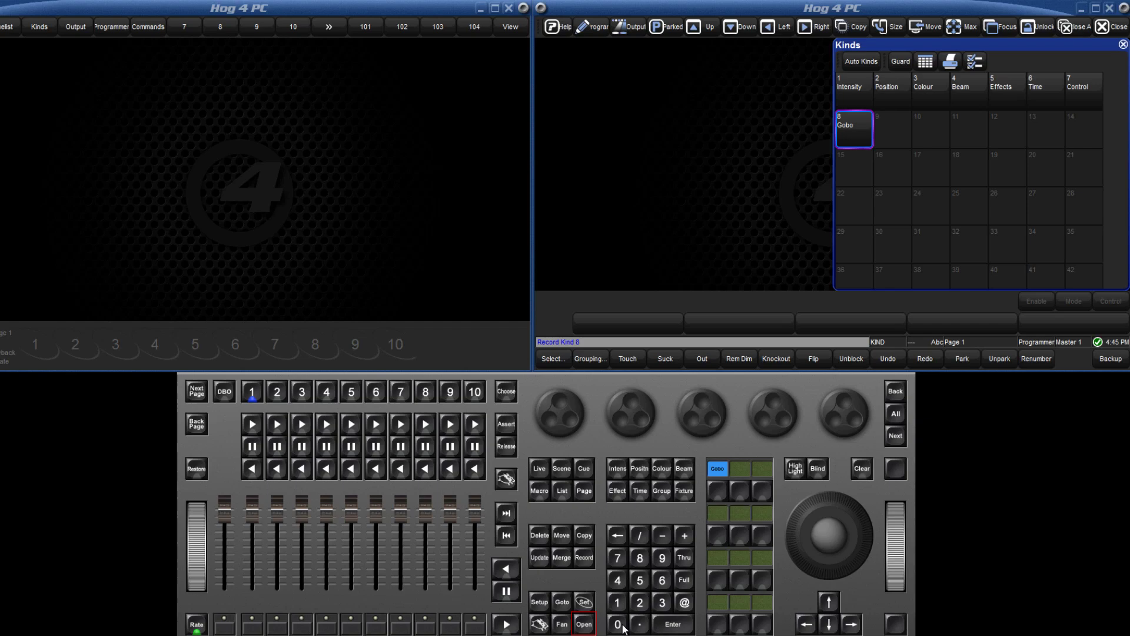
click(584, 624)
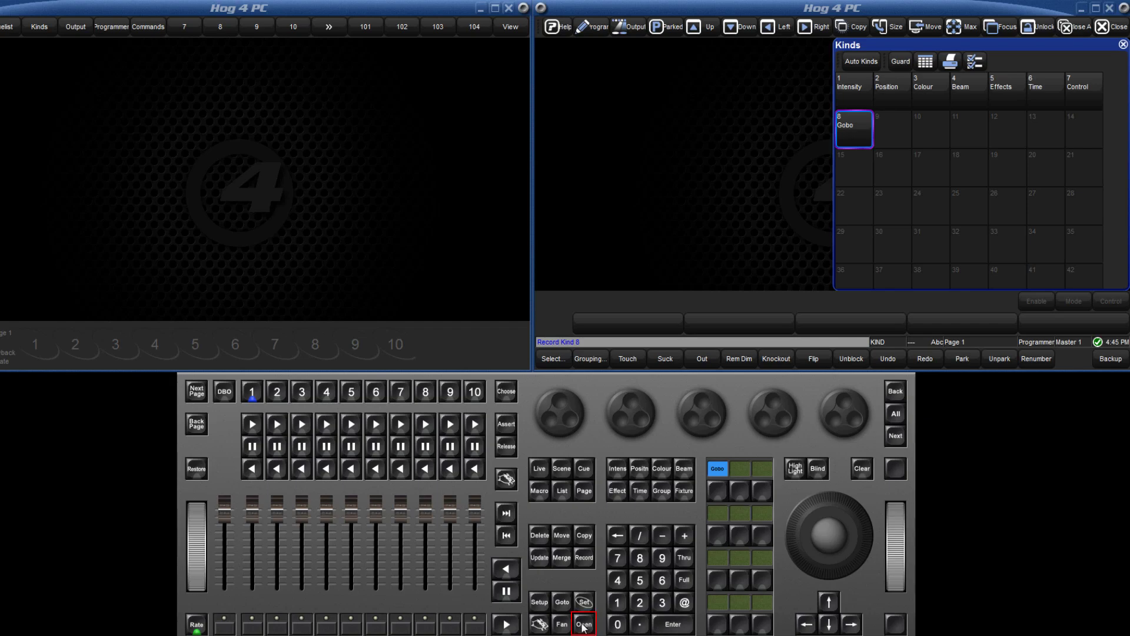
- In the Gobo Kind Editor, place Gobo and Gobo <> on the first encoder row
click(718, 489)
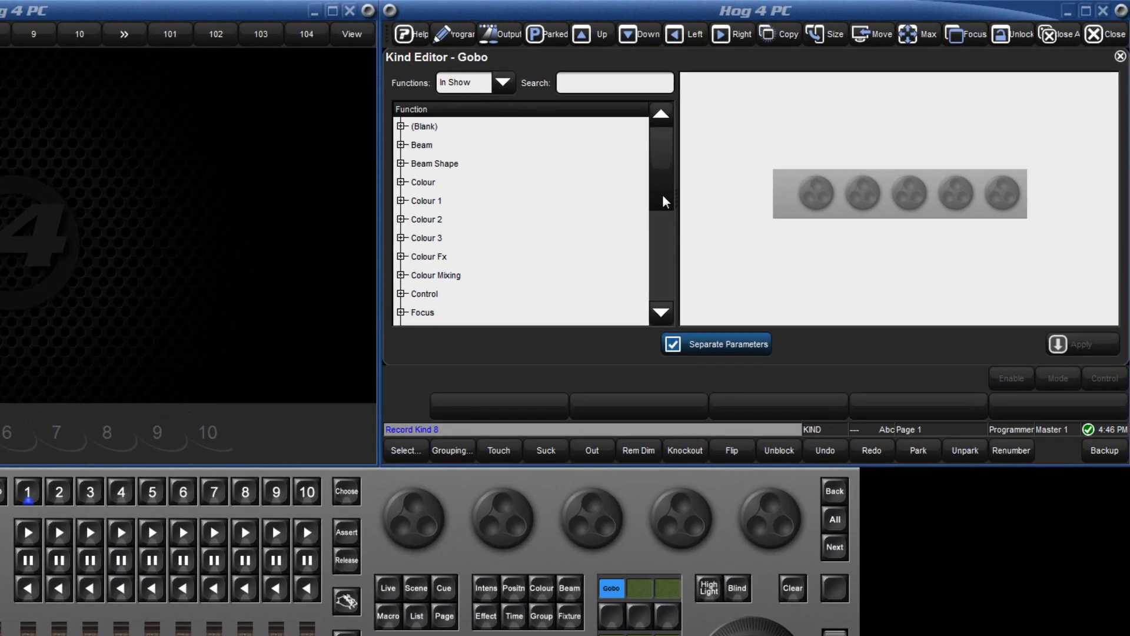
drag(706, 176, 714, 225)
drag(584, 287, 578, 301)
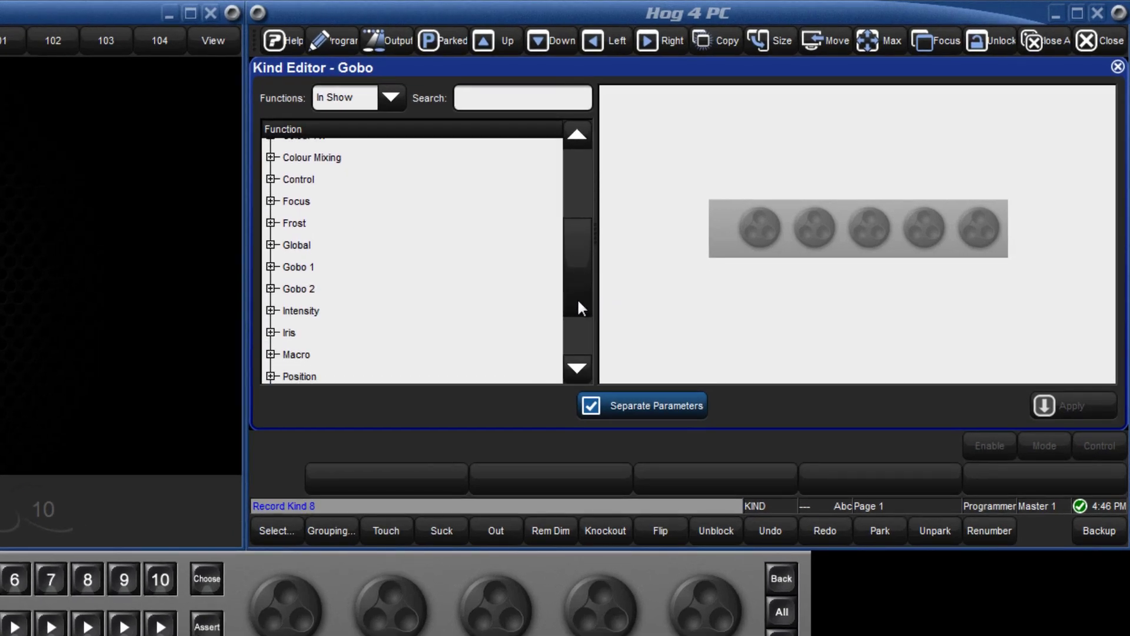
click(269, 266)
click(311, 288)
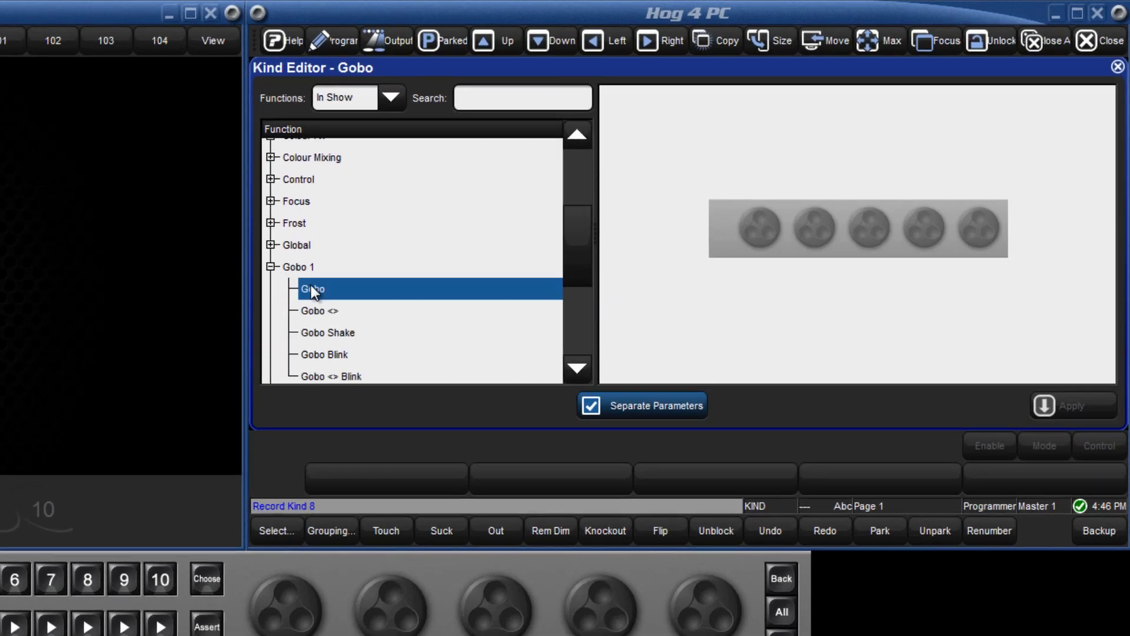
drag(771, 235, 753, 231)
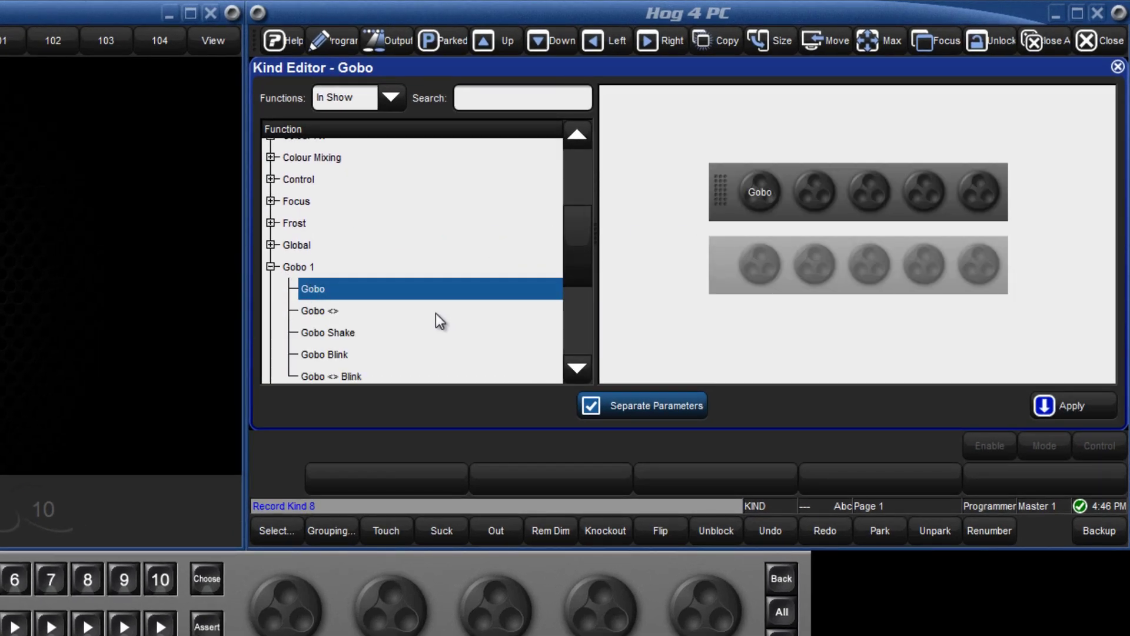
mouse_move(330, 314)
mouse_down()
mouse_move(514, 247)
mouse_move(581, 275)
mouse_up()
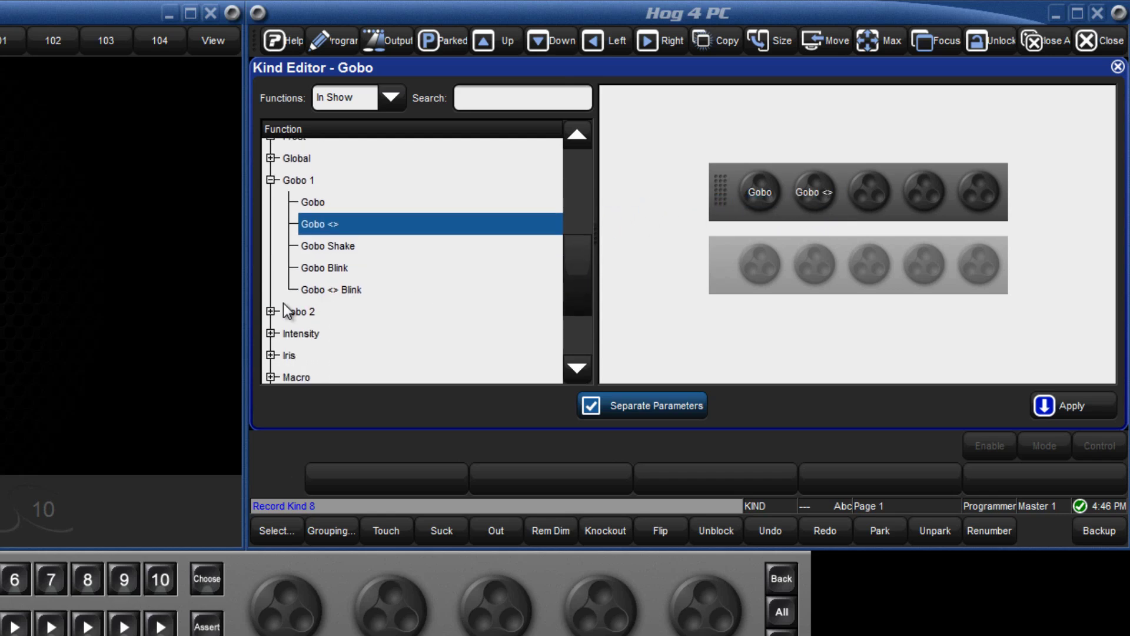
- Put Gobo 2 on the second row and Zoom on the fourth knob of both rows
click(268, 312)
drag(302, 331, 426, 288)
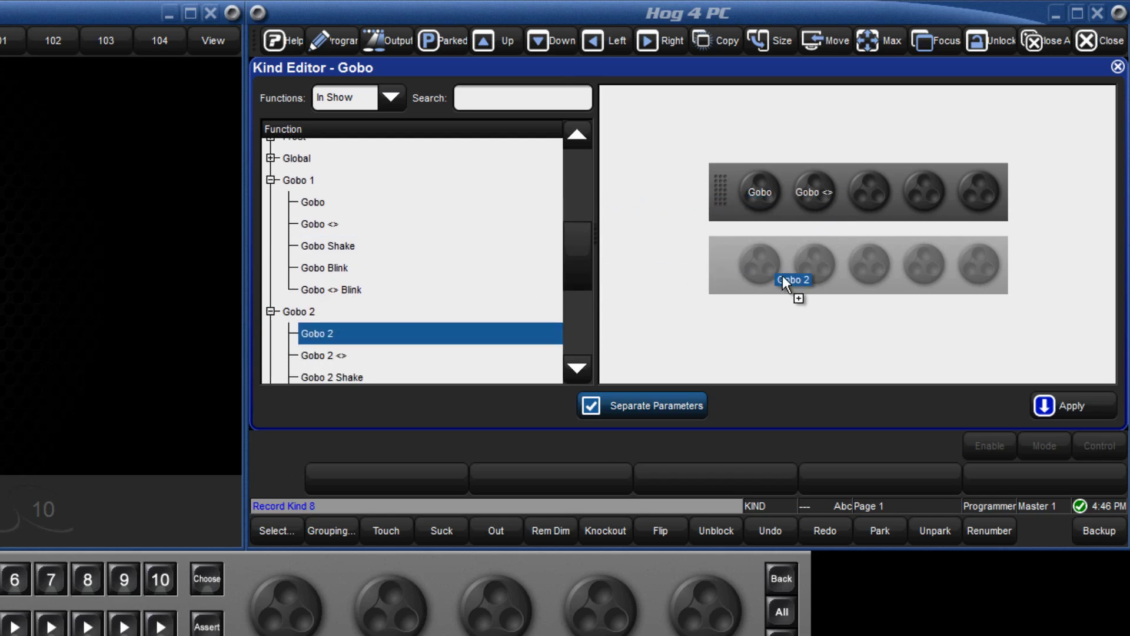
drag(782, 275, 765, 271)
scroll(585, 257, down, 3)
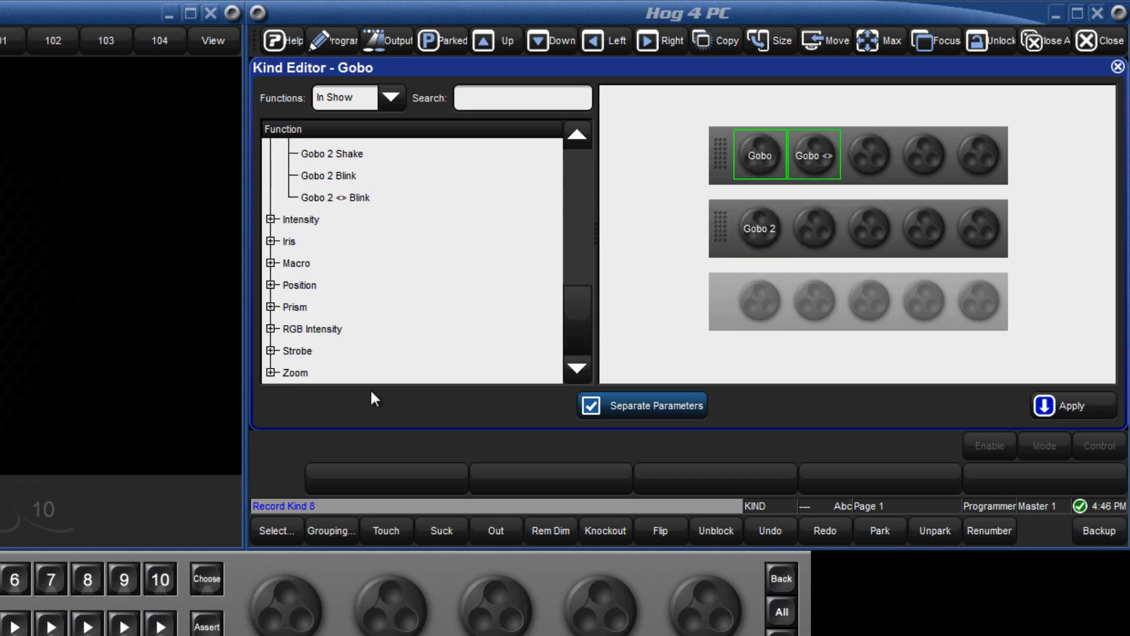
click(271, 373)
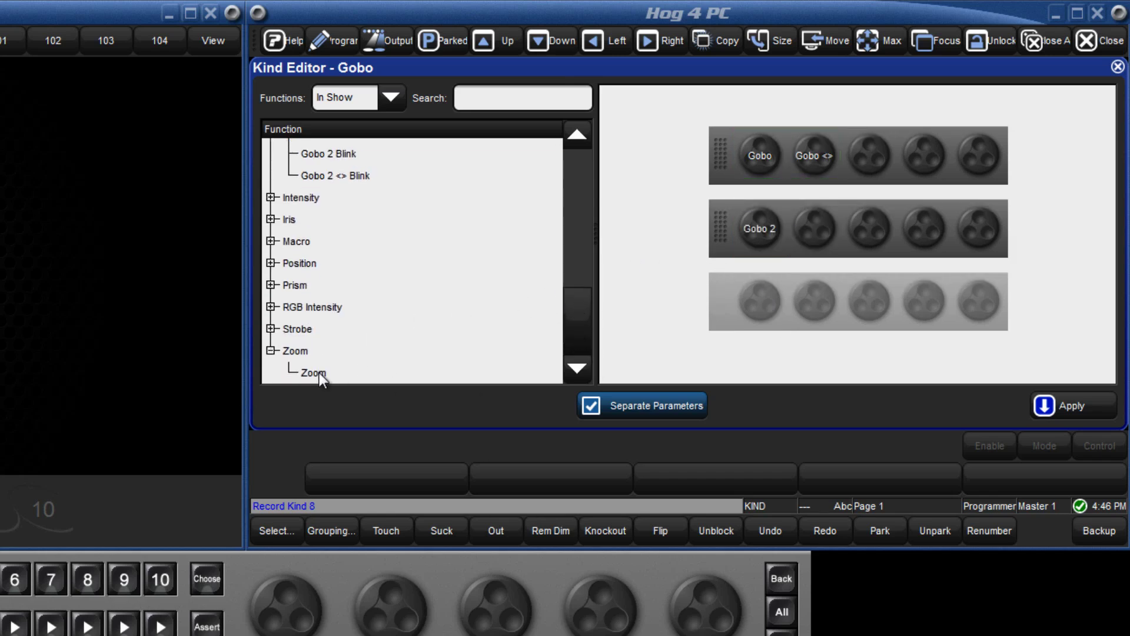
drag(319, 373, 663, 245)
drag(863, 168, 922, 154)
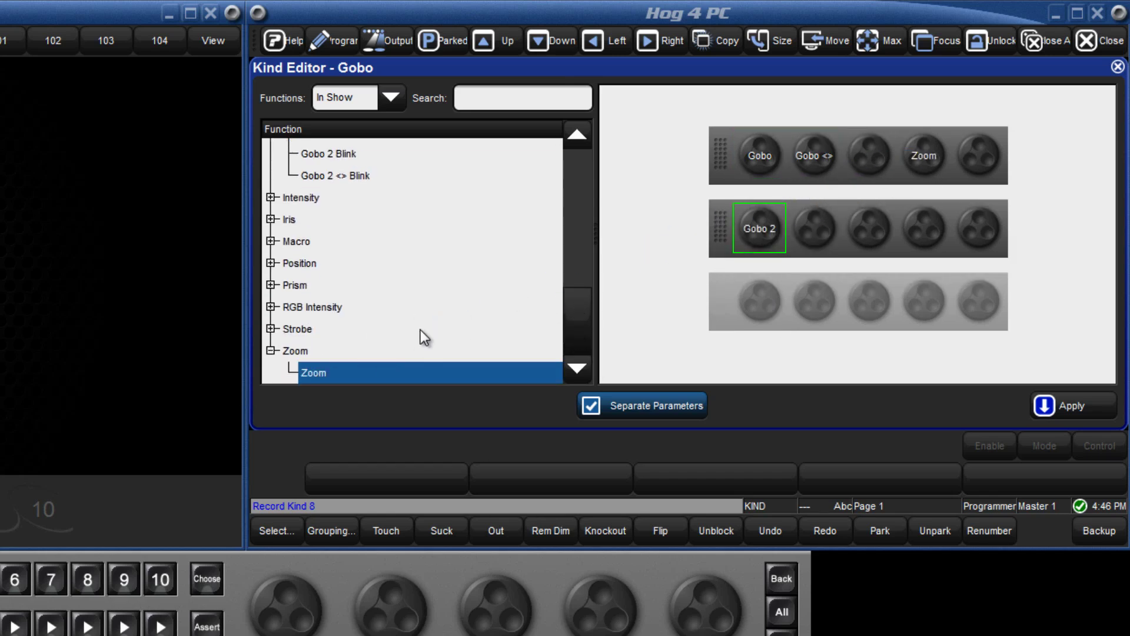
mouse_move(352, 370)
mouse_down()
mouse_move(542, 281)
mouse_move(899, 246)
mouse_move(941, 231)
mouse_move(928, 226)
mouse_up()
drag(584, 341, 578, 236)
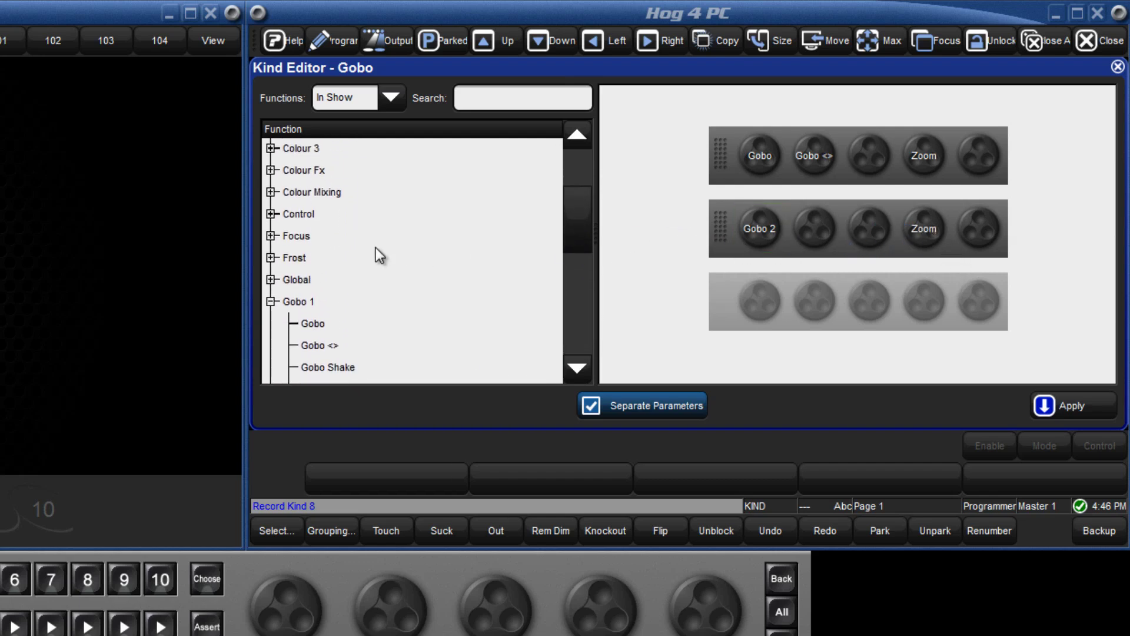
- Place Focus on the fifth knob of both Gobo kind rows
click(271, 235)
drag(312, 257, 731, 195)
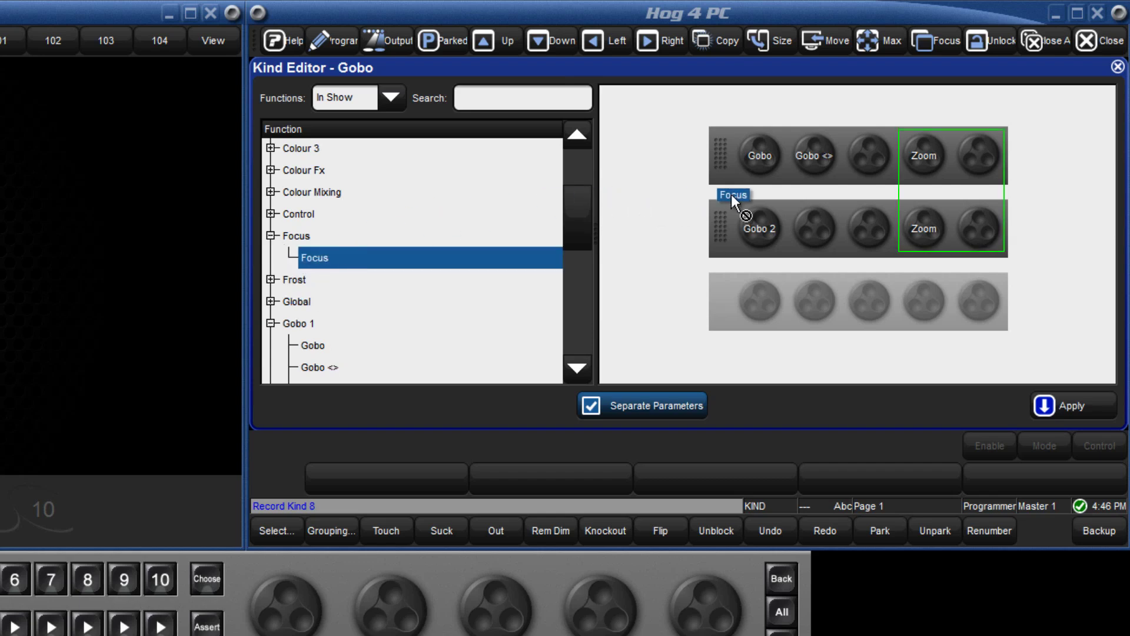
drag(978, 153, 979, 155)
mouse_move(336, 262)
mouse_down()
mouse_move(623, 232)
mouse_move(978, 232)
mouse_up()
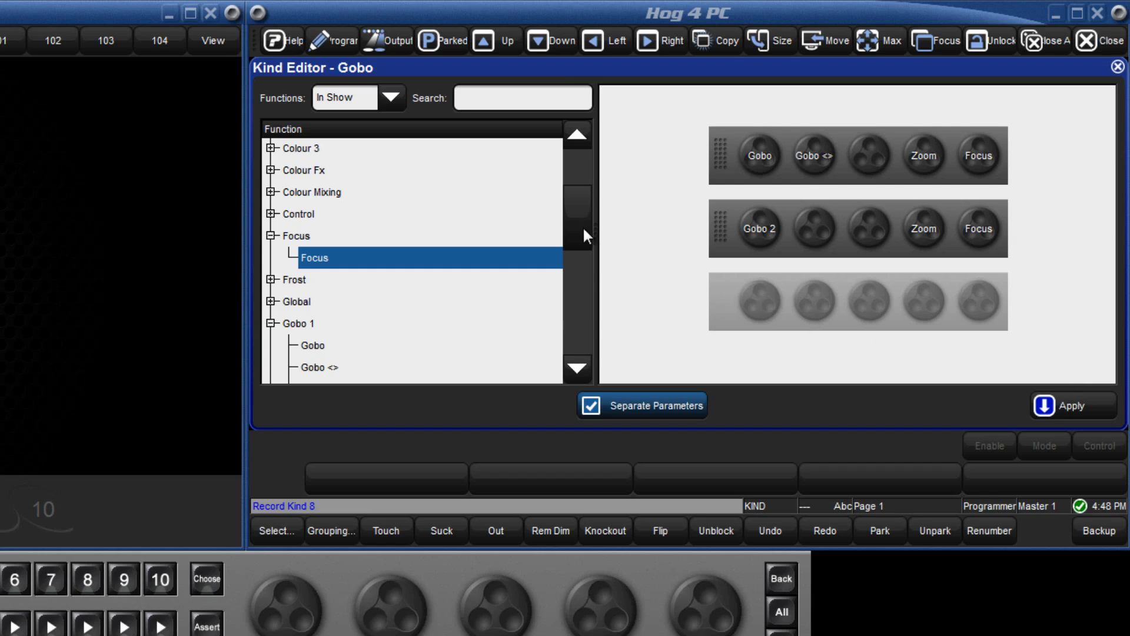
- Scroll to the top of the function list and expand the (Blank) group
drag(584, 236, 581, 168)
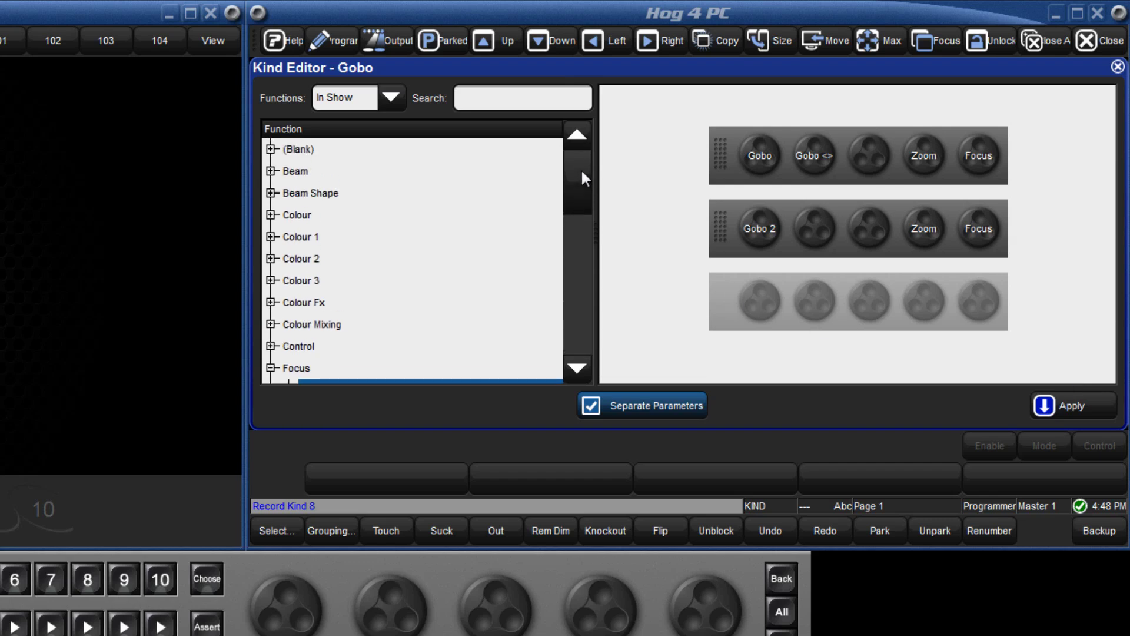
click(271, 149)
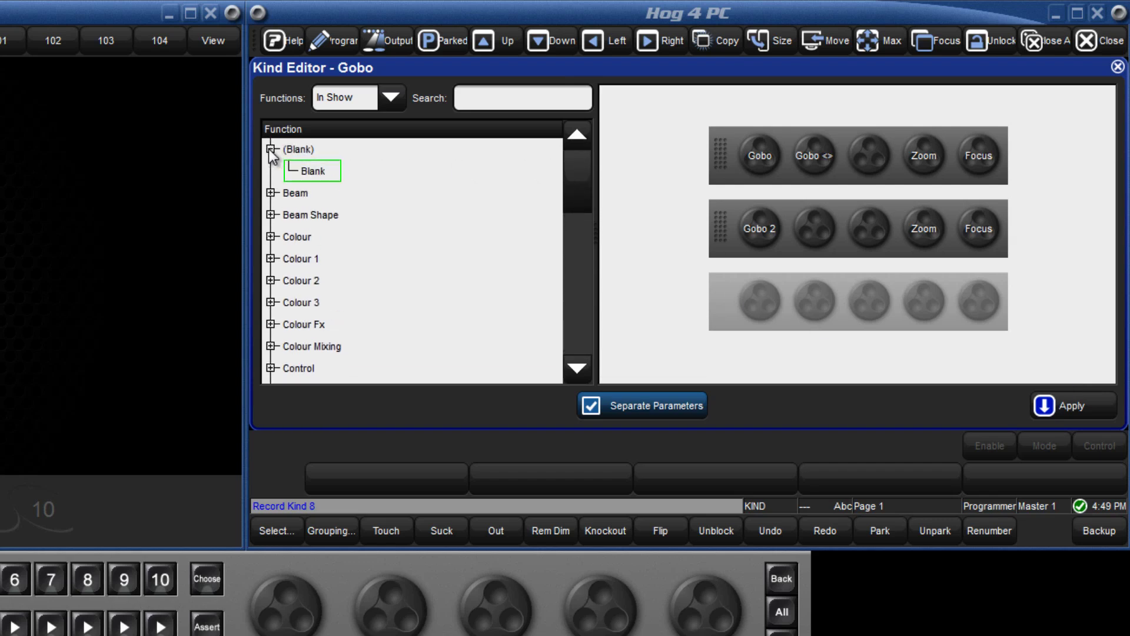
key(Return)
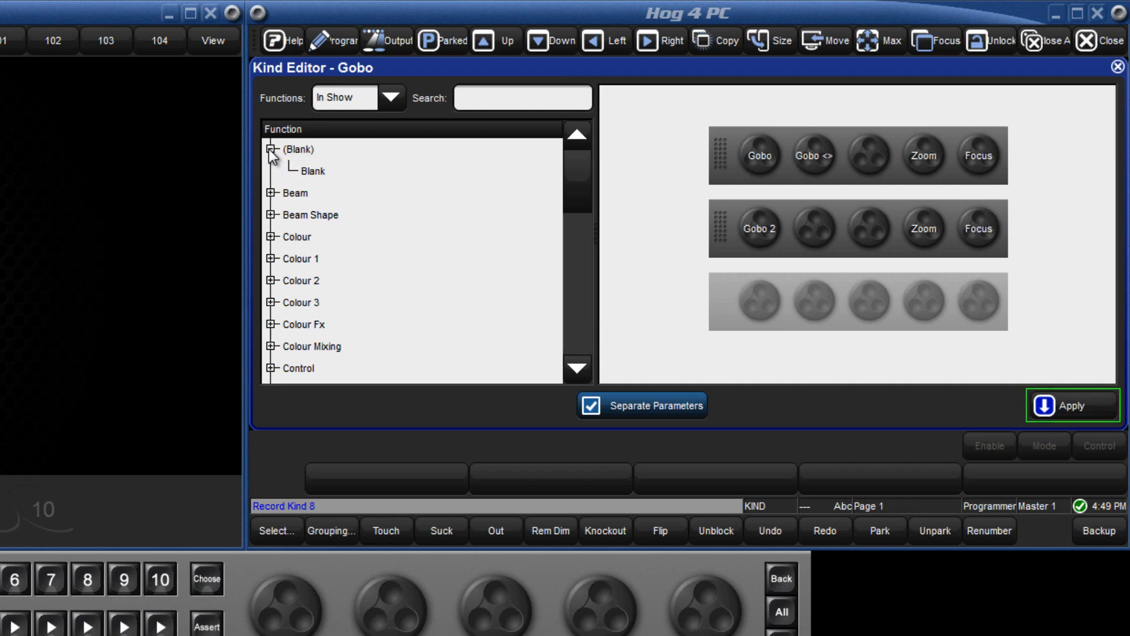
- Apply the Gobo wheel layout, close the editor, test the Gobo kind key, then clear the programmer
click(1071, 409)
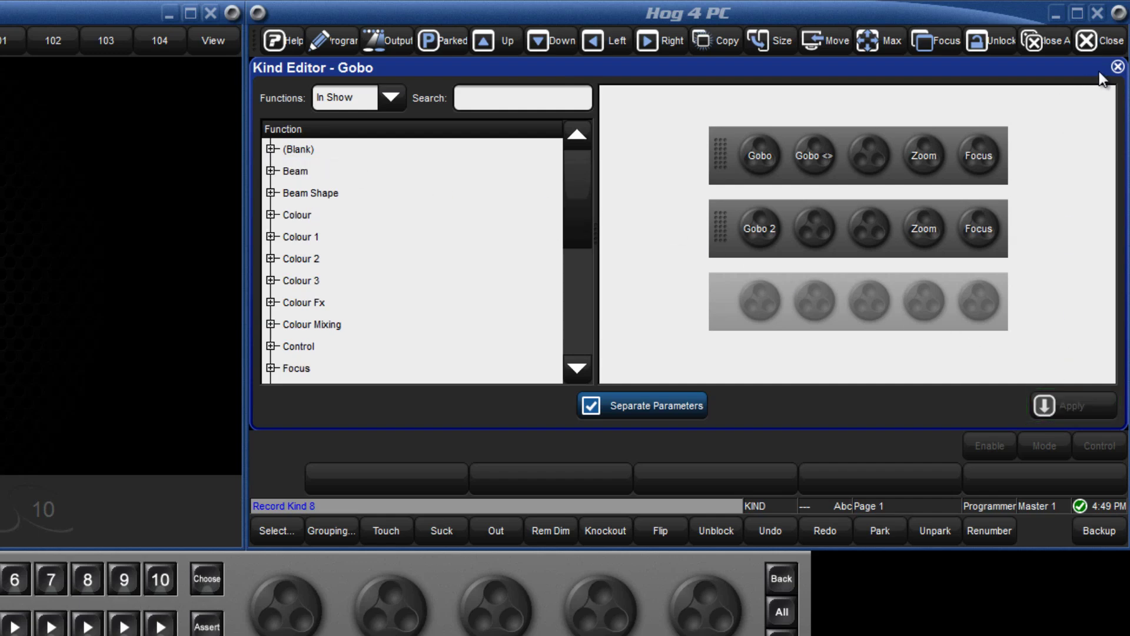
click(1117, 67)
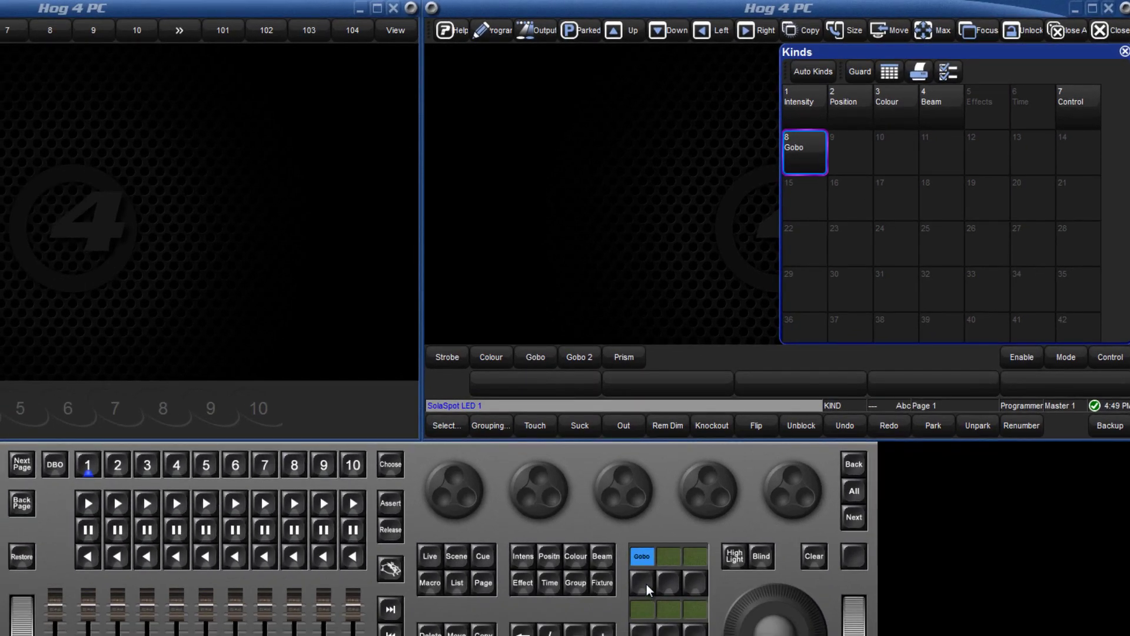
click(646, 584)
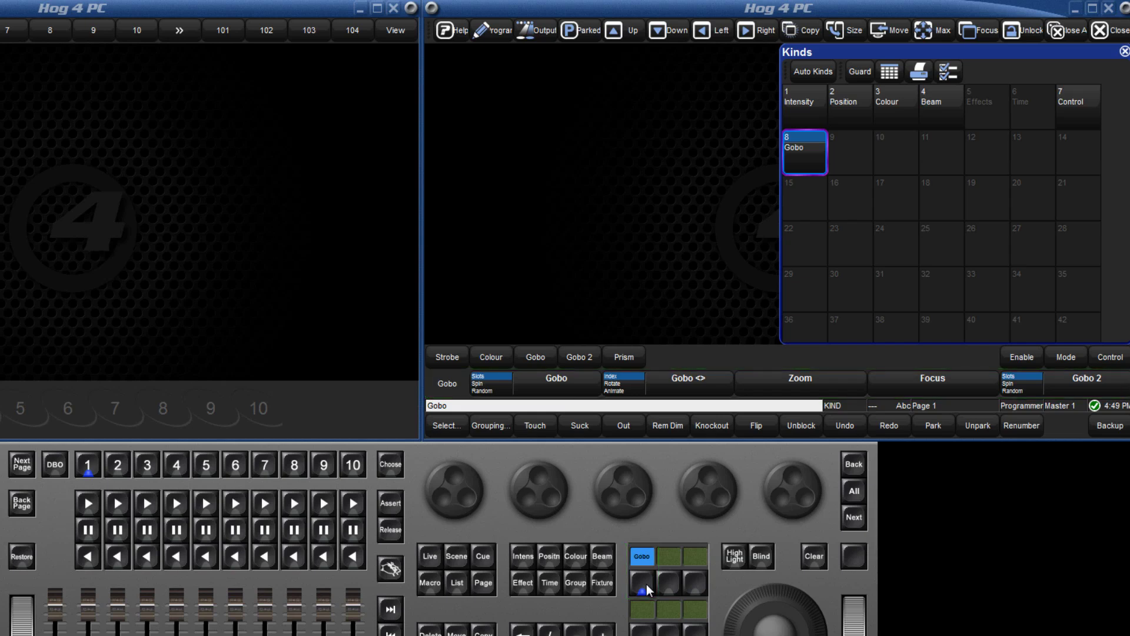
click(811, 557)
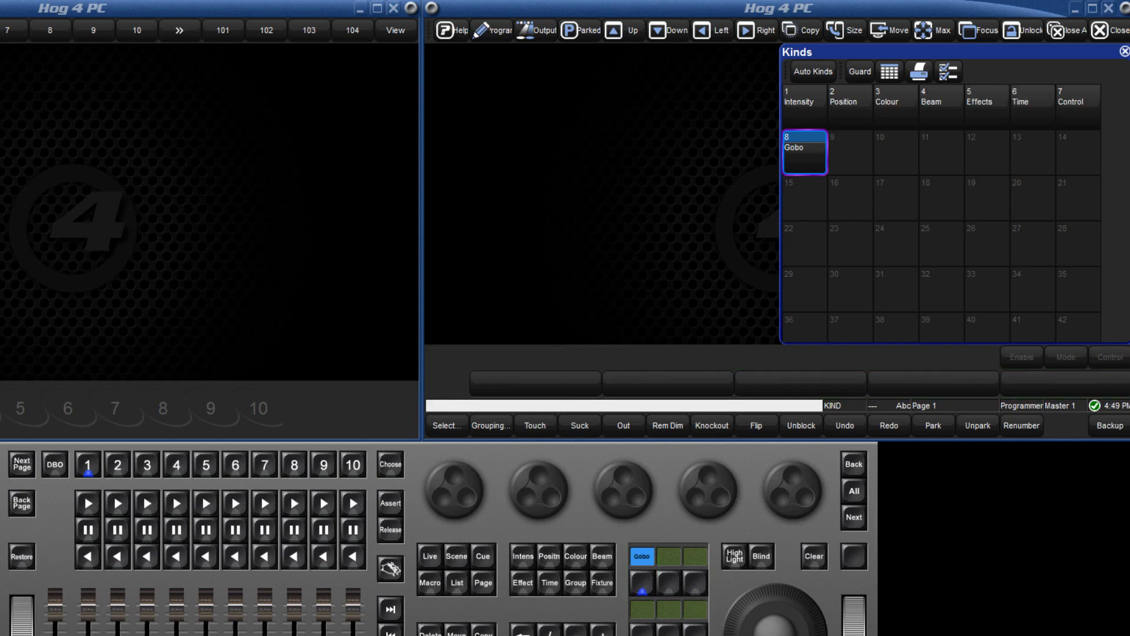
- Open kind 8 Gobo in the Kind Editor again
click(771, 624)
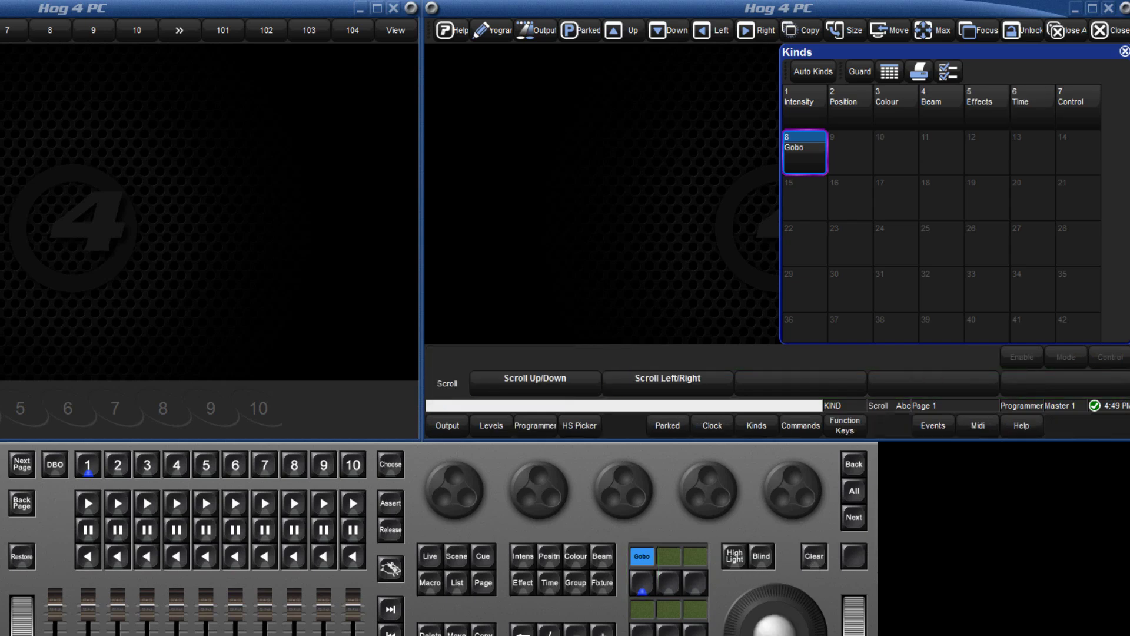
click(644, 580)
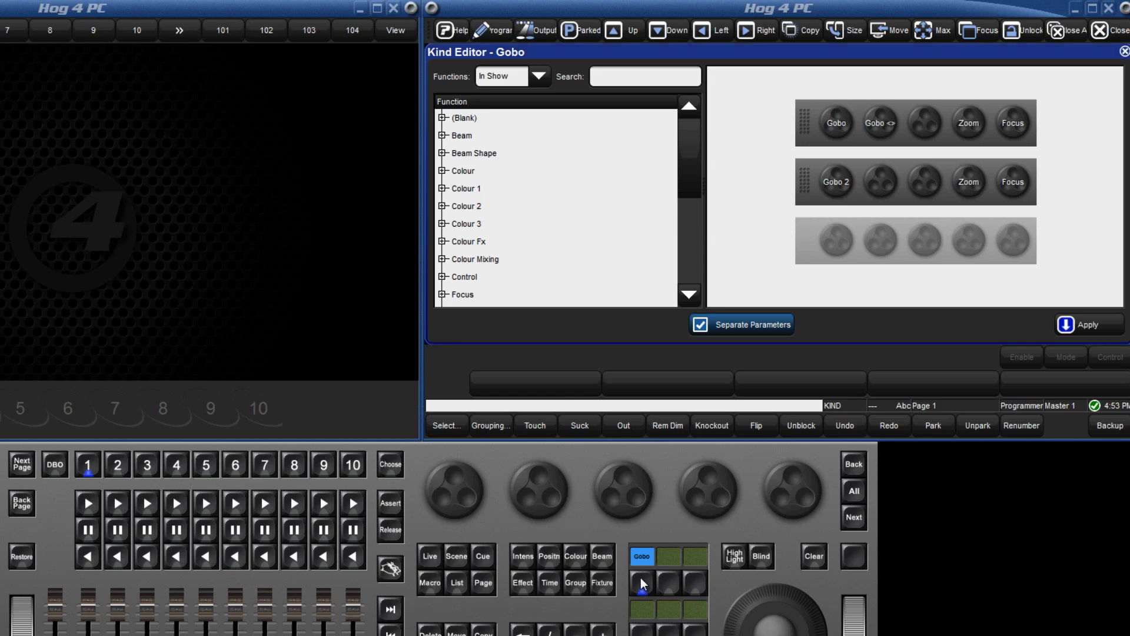
- Fill the empty encoders with Blank: one on the first row, two on the Gobo 2 row
click(443, 118)
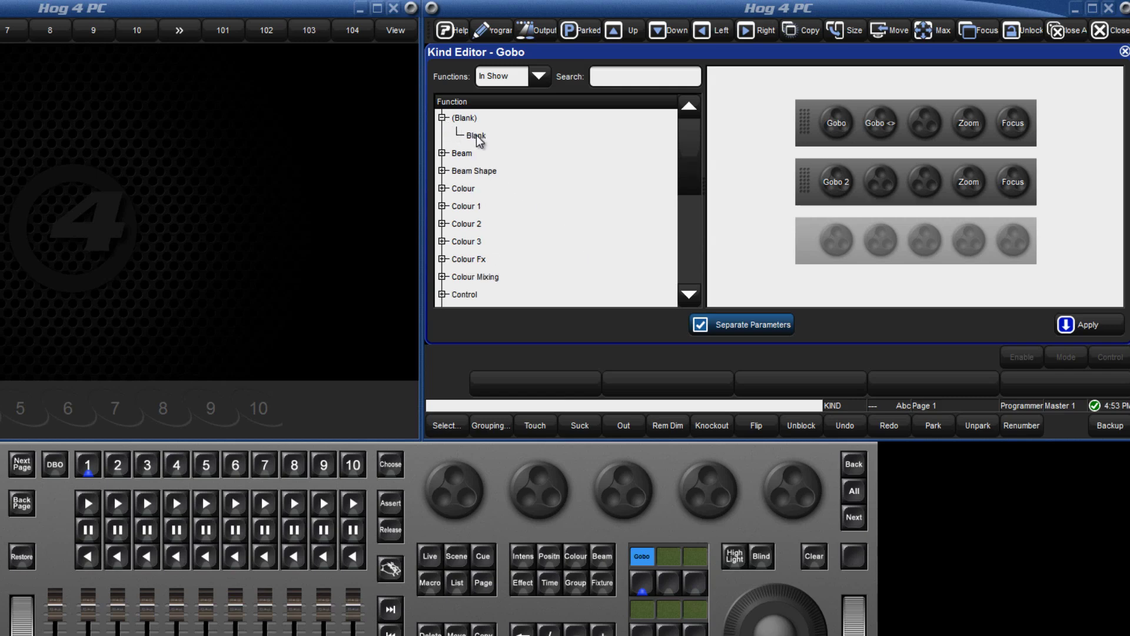
mouse_move(478, 136)
mouse_down()
mouse_move(783, 99)
mouse_move(904, 114)
mouse_up()
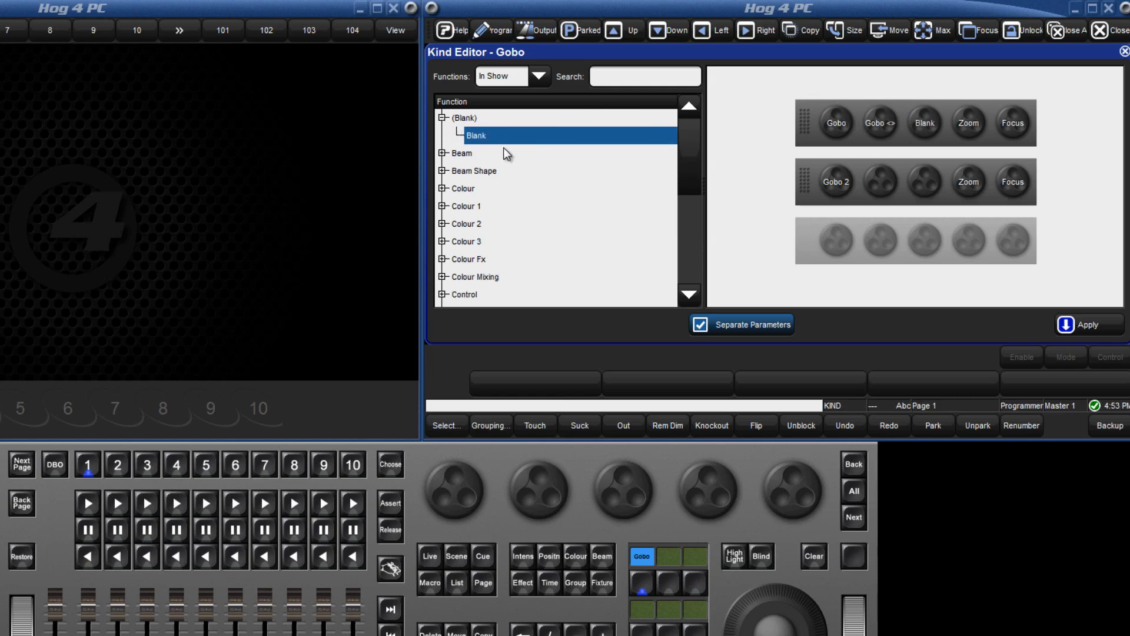
mouse_move(490, 138)
mouse_down()
mouse_move(840, 125)
mouse_move(878, 167)
mouse_up()
mouse_move(490, 141)
mouse_down()
mouse_move(652, 139)
mouse_move(925, 181)
mouse_up()
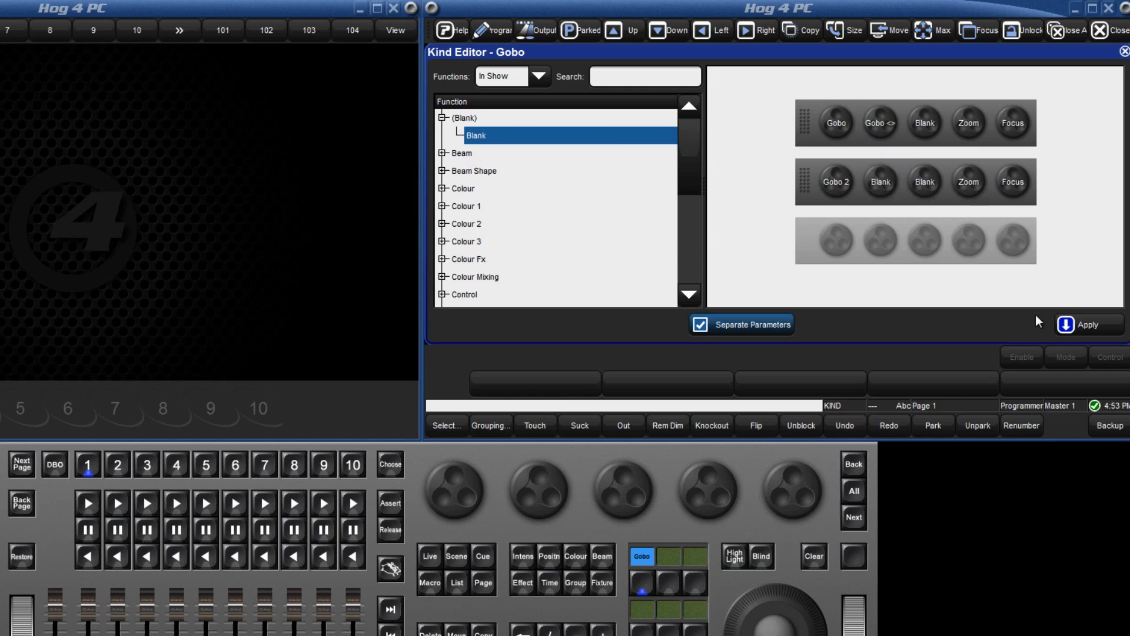
- Apply the padded layout, close the editor, and check Gobo wheelset 1 of 2
click(1077, 324)
click(1124, 52)
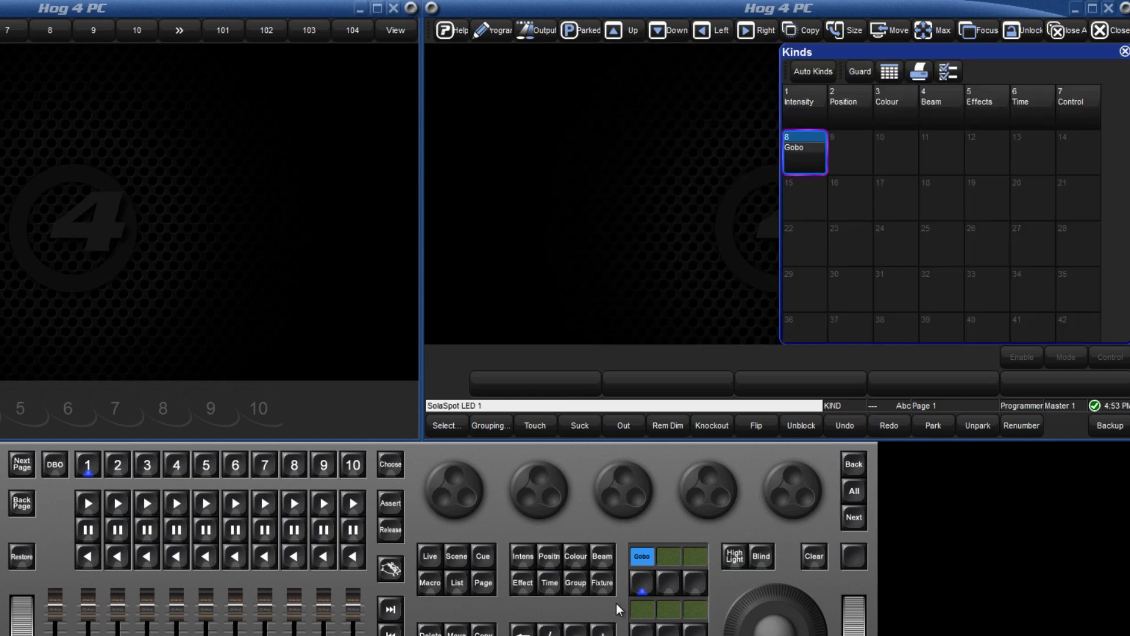
click(649, 586)
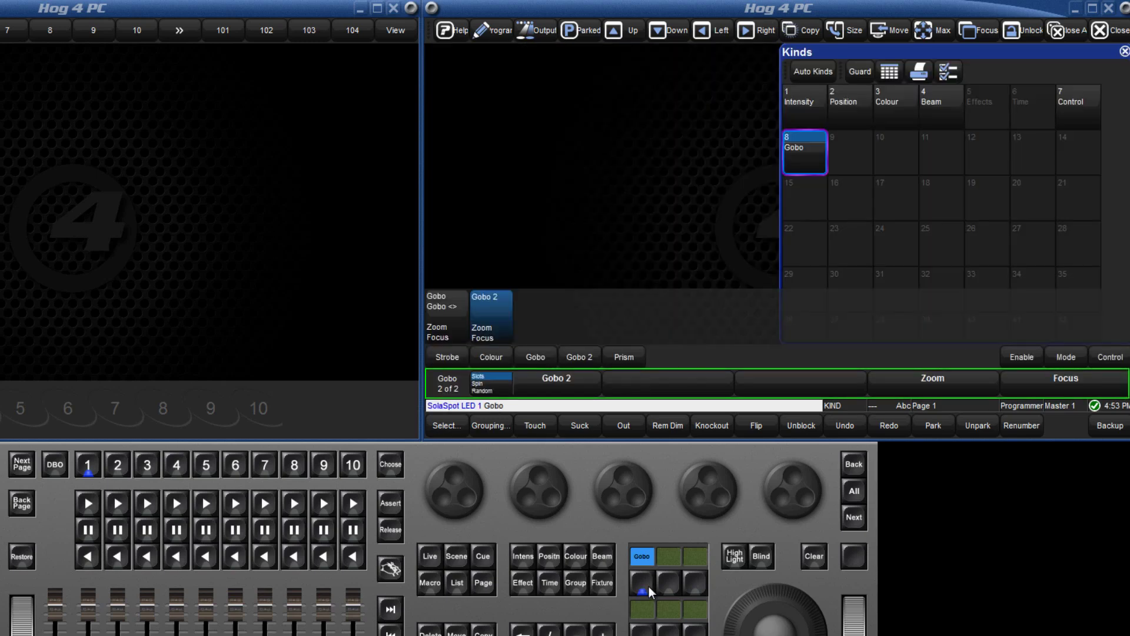
click(649, 586)
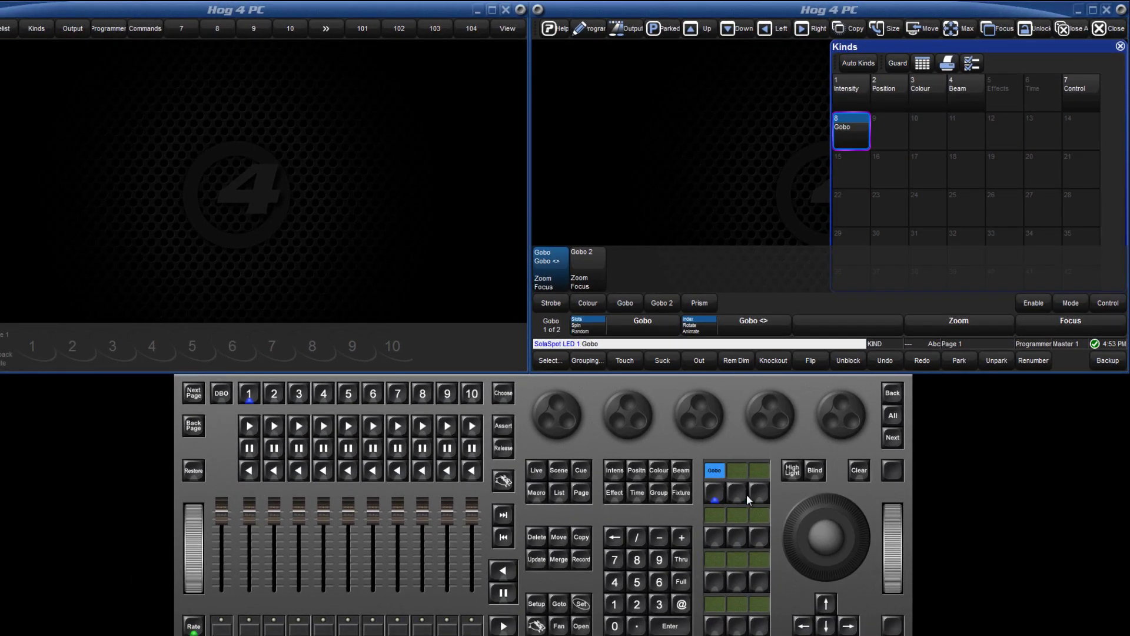
- Clear the programmer and record new kinds into slots 10, 15 and 20
click(858, 471)
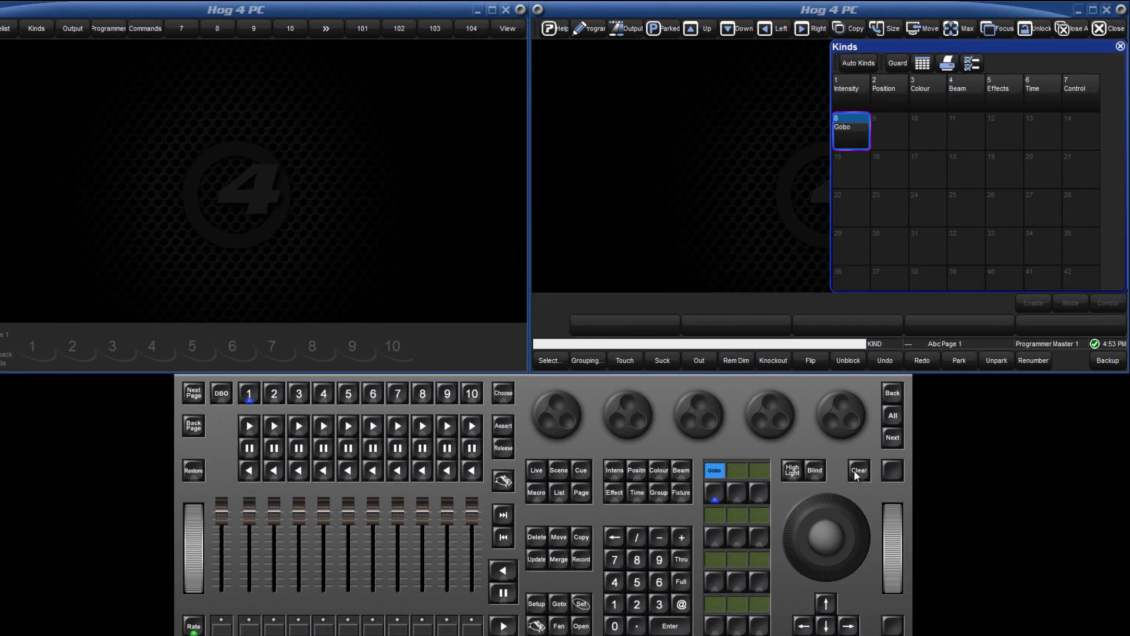
click(583, 560)
click(917, 134)
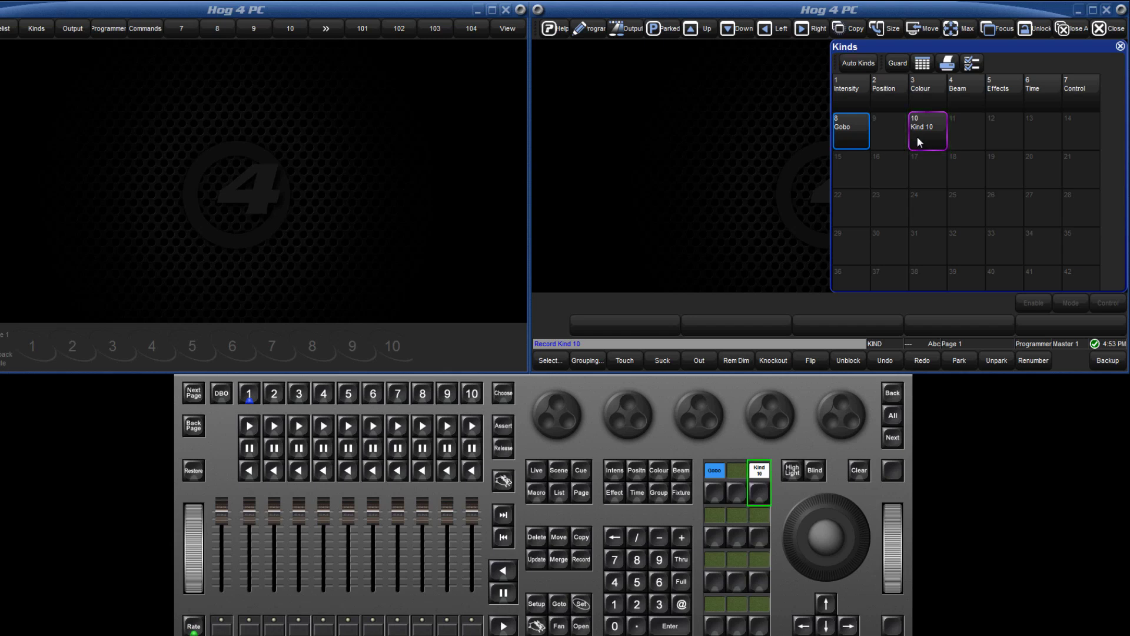
click(581, 560)
click(841, 164)
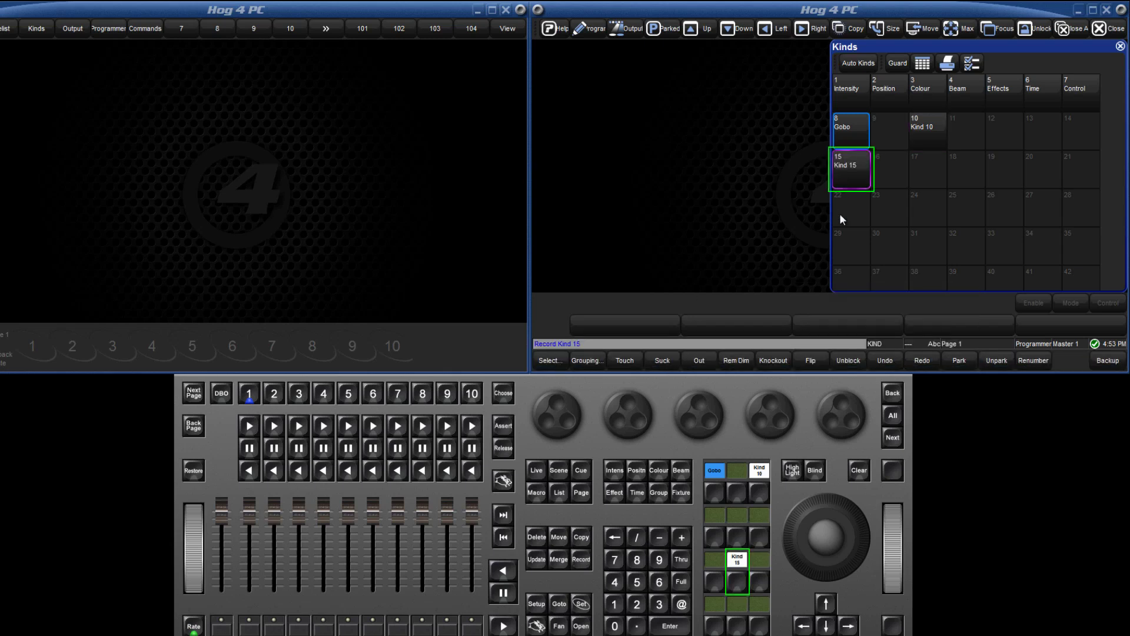
click(582, 561)
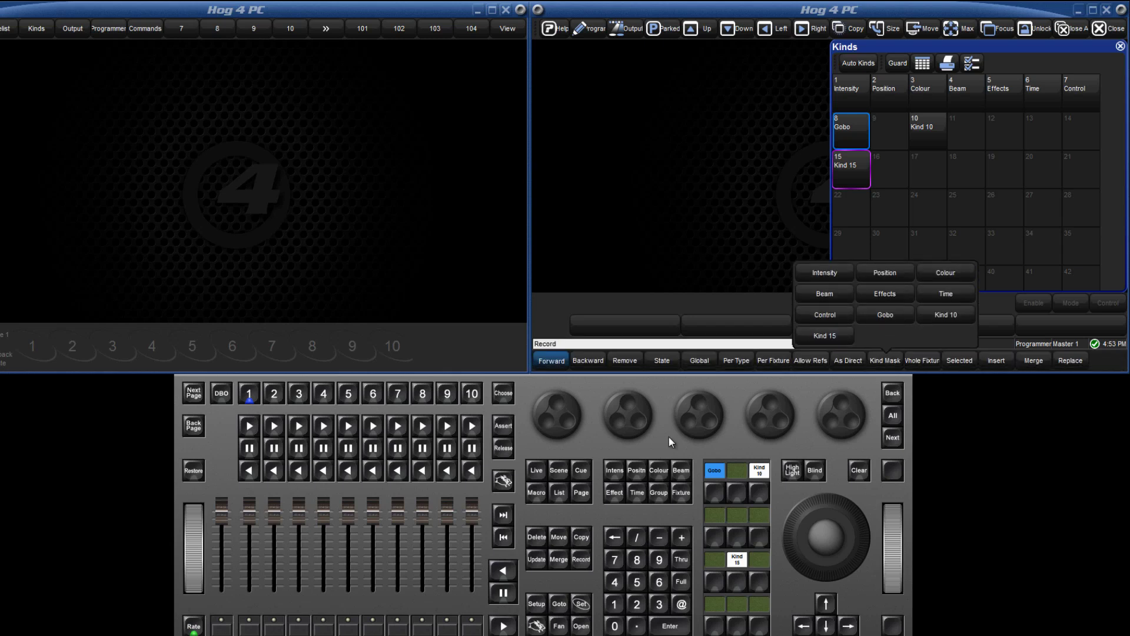
click(1039, 167)
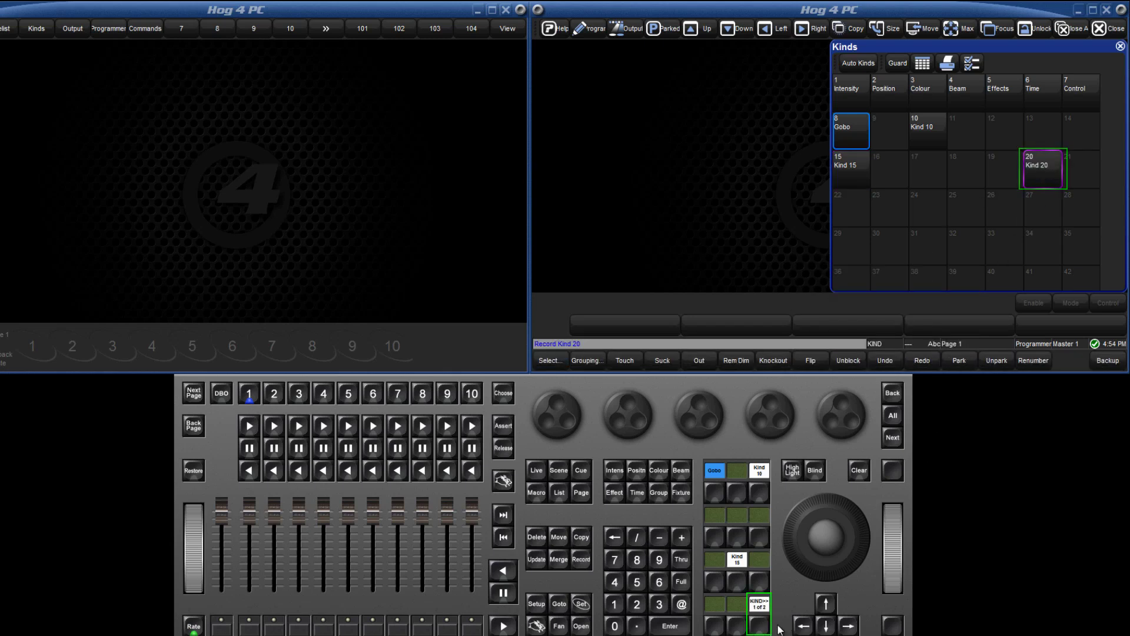
- Page through the kind key pages to check the new kinds
click(761, 626)
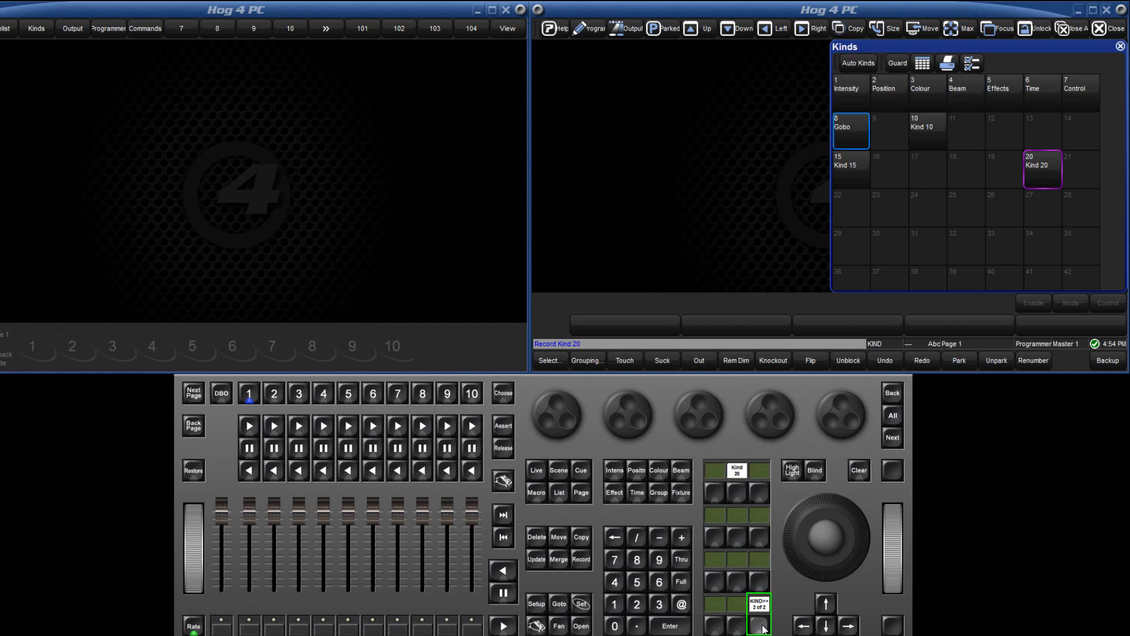
click(763, 627)
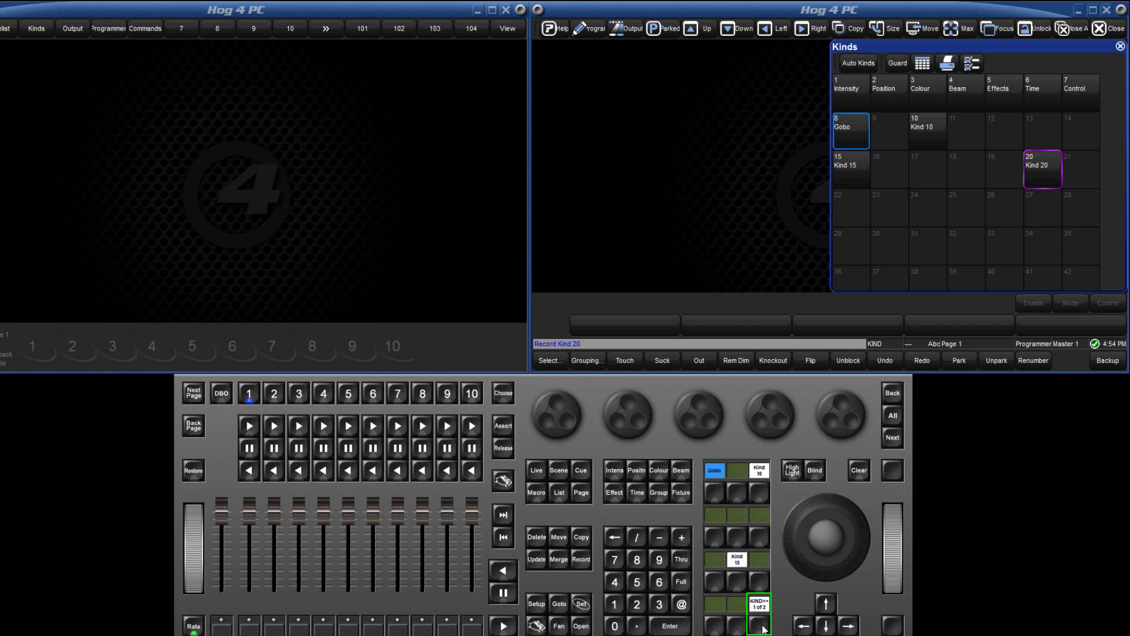
click(762, 627)
click(763, 627)
- In the Programmer, select SolaSpot LED fixtures 1 Thru 10 and touch all their parameters
click(607, 32)
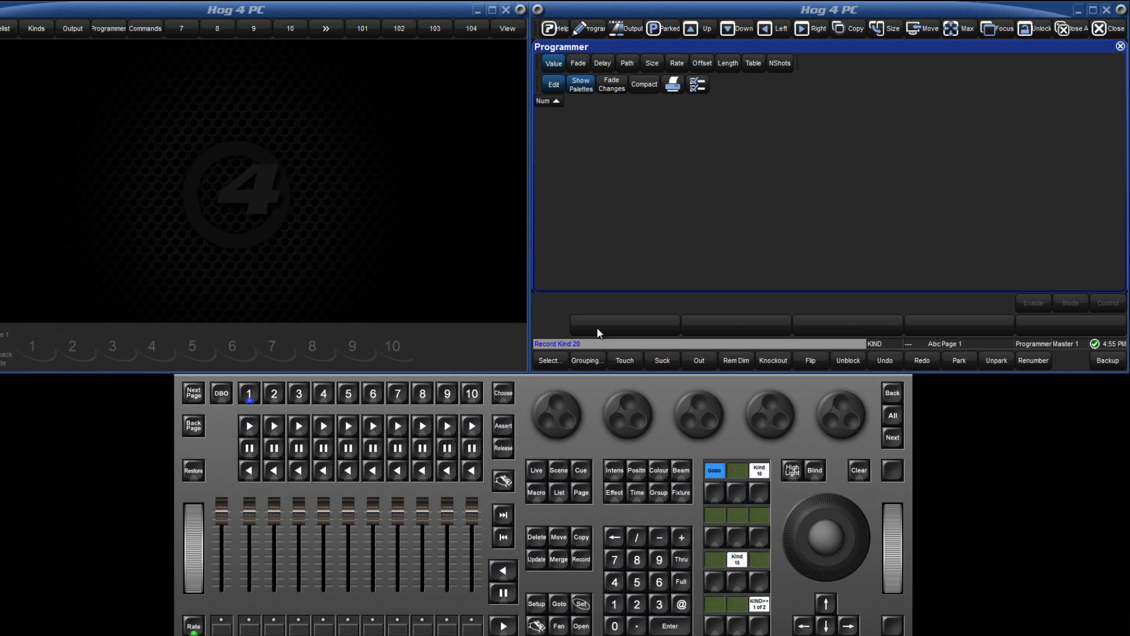
click(615, 605)
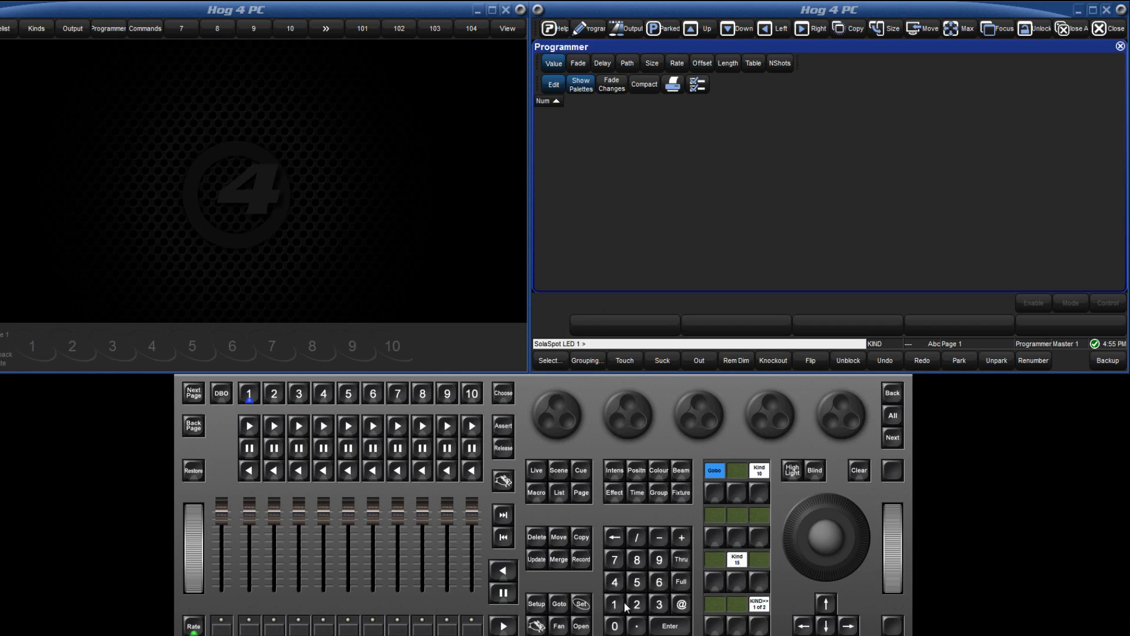
click(615, 625)
click(669, 626)
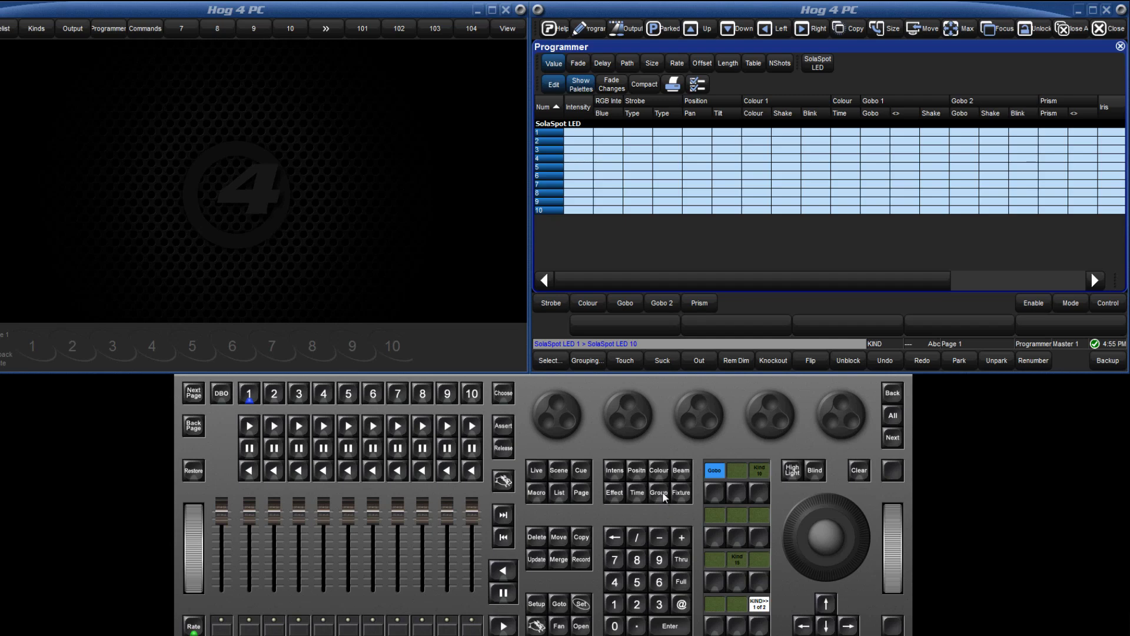
click(626, 361)
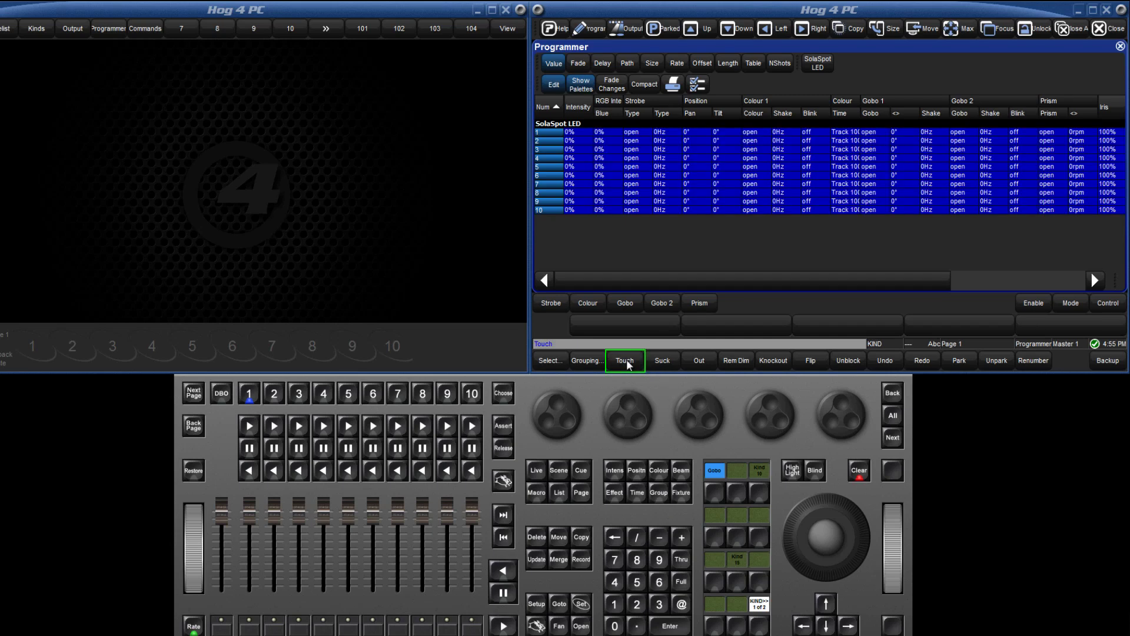
- Record Cue 1 on master 10 with the Gobo Kind Mask
click(715, 493)
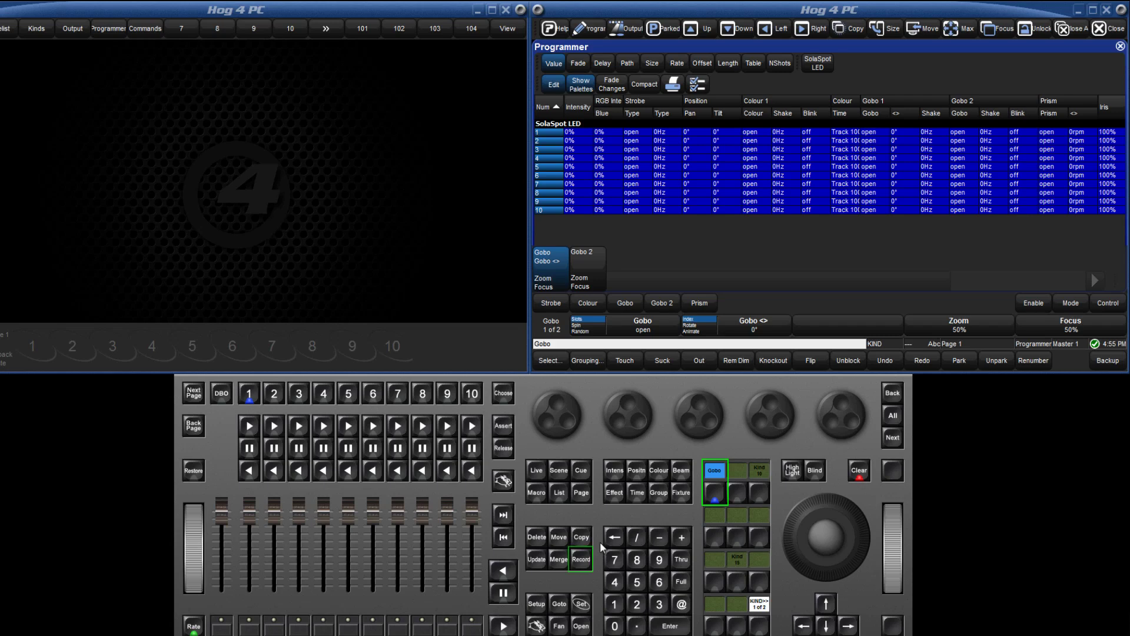
click(585, 561)
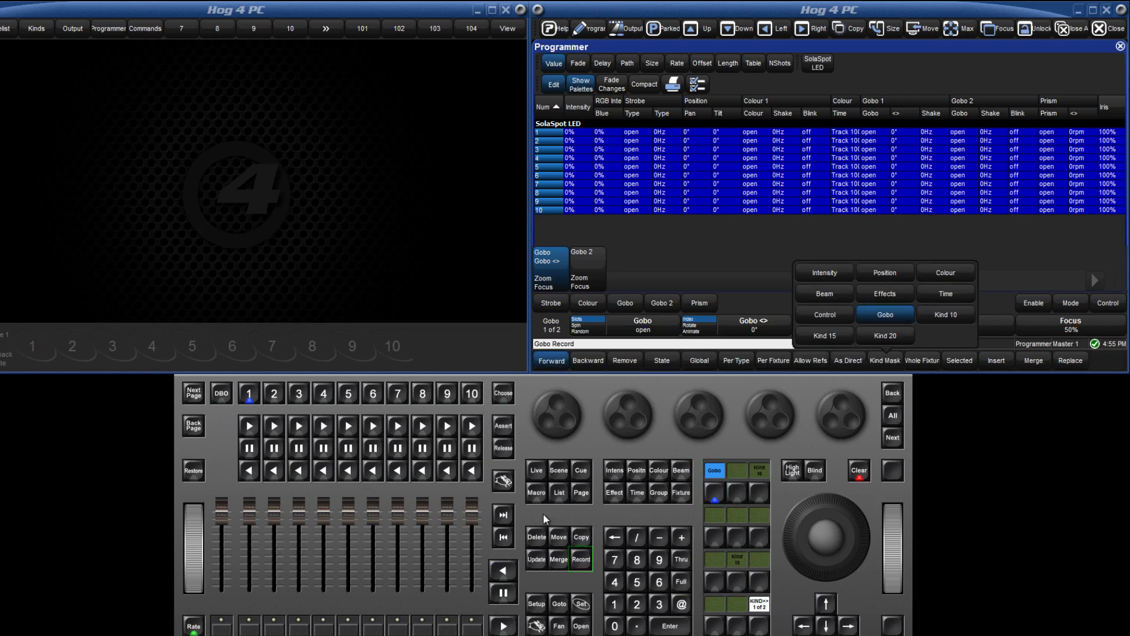
click(472, 395)
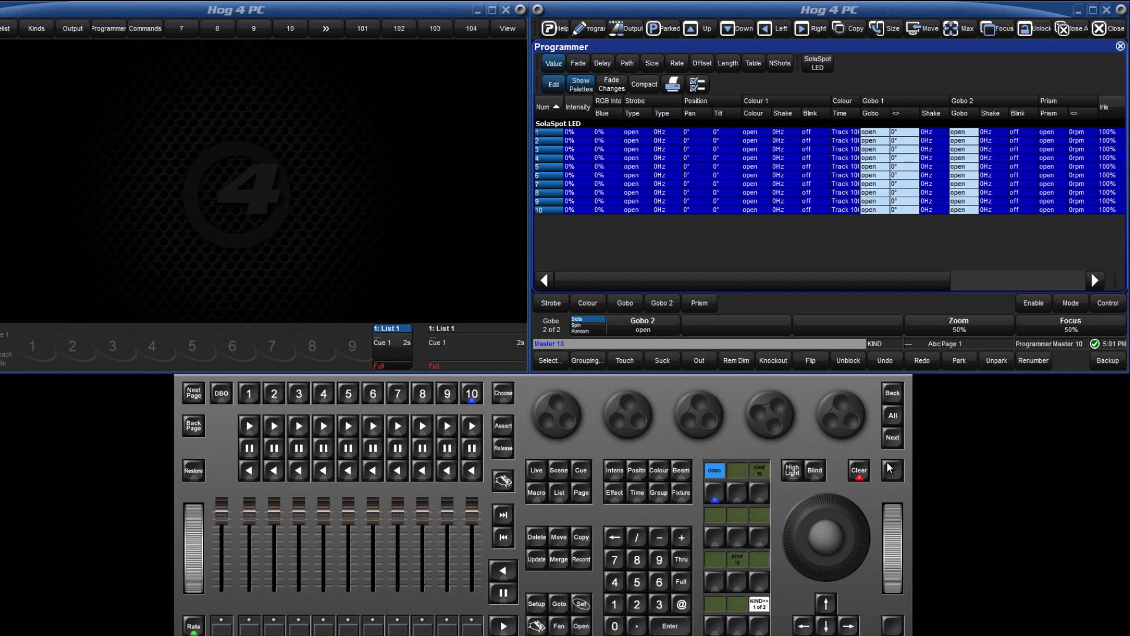
- Clear the programmer and open Cue 1 from master 10's list to check its Gobo, Zoom and Focus values
click(861, 471)
double_click(476, 394)
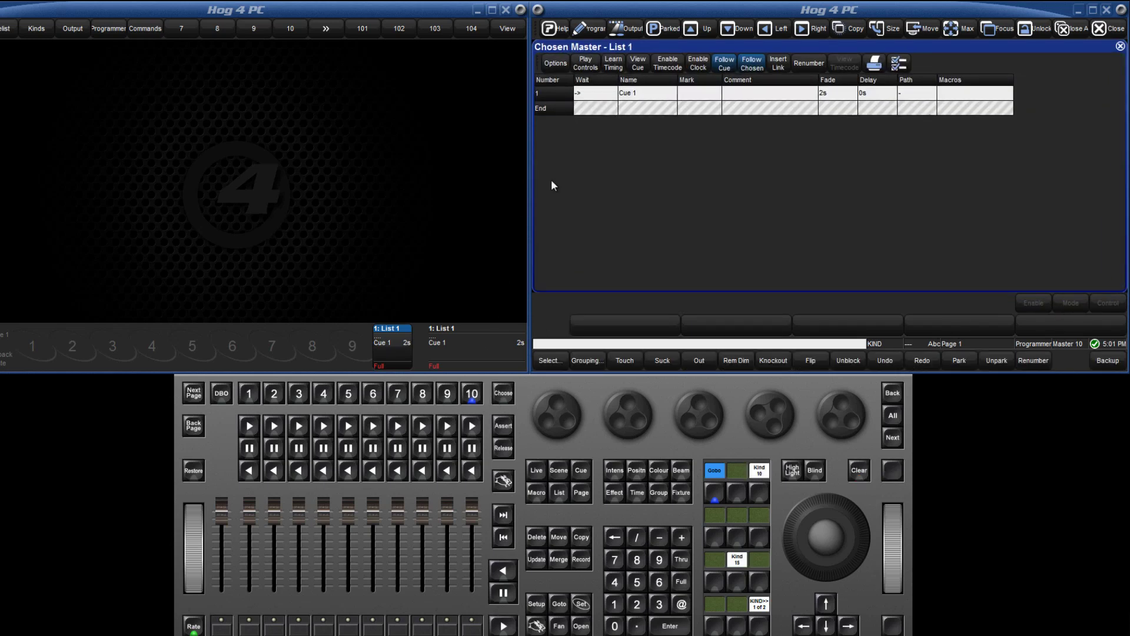
click(637, 65)
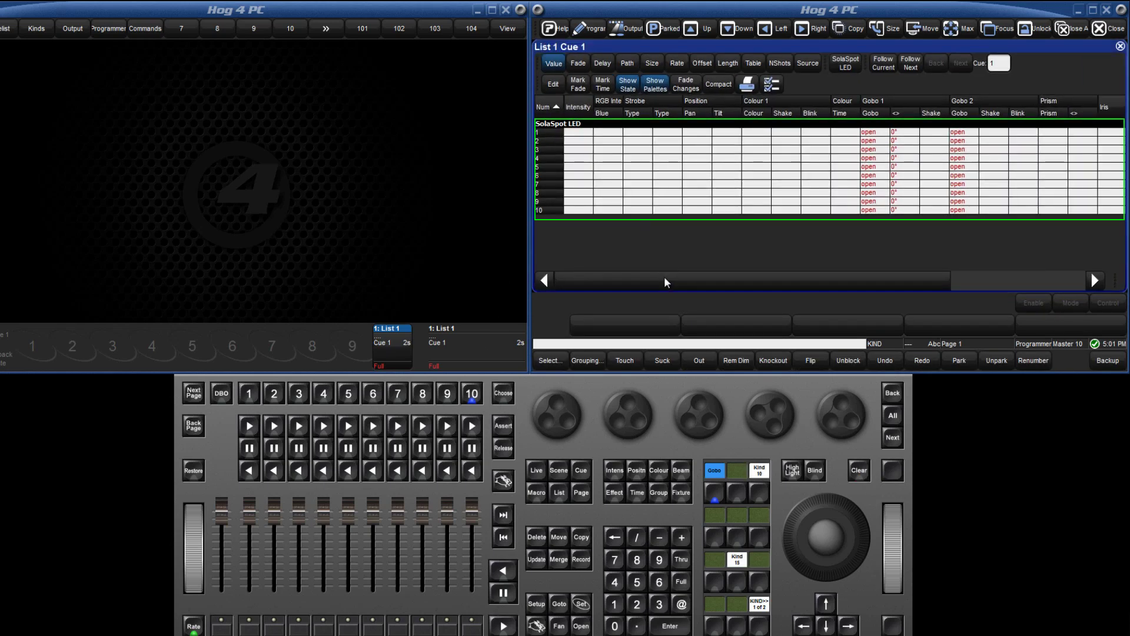
drag(700, 284, 780, 290)
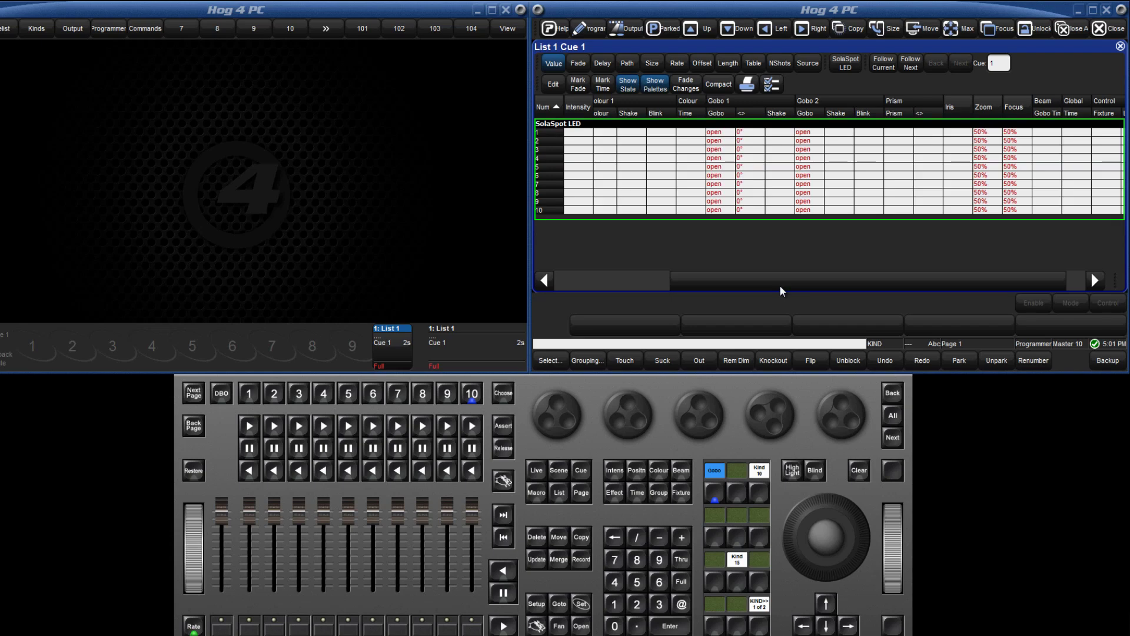